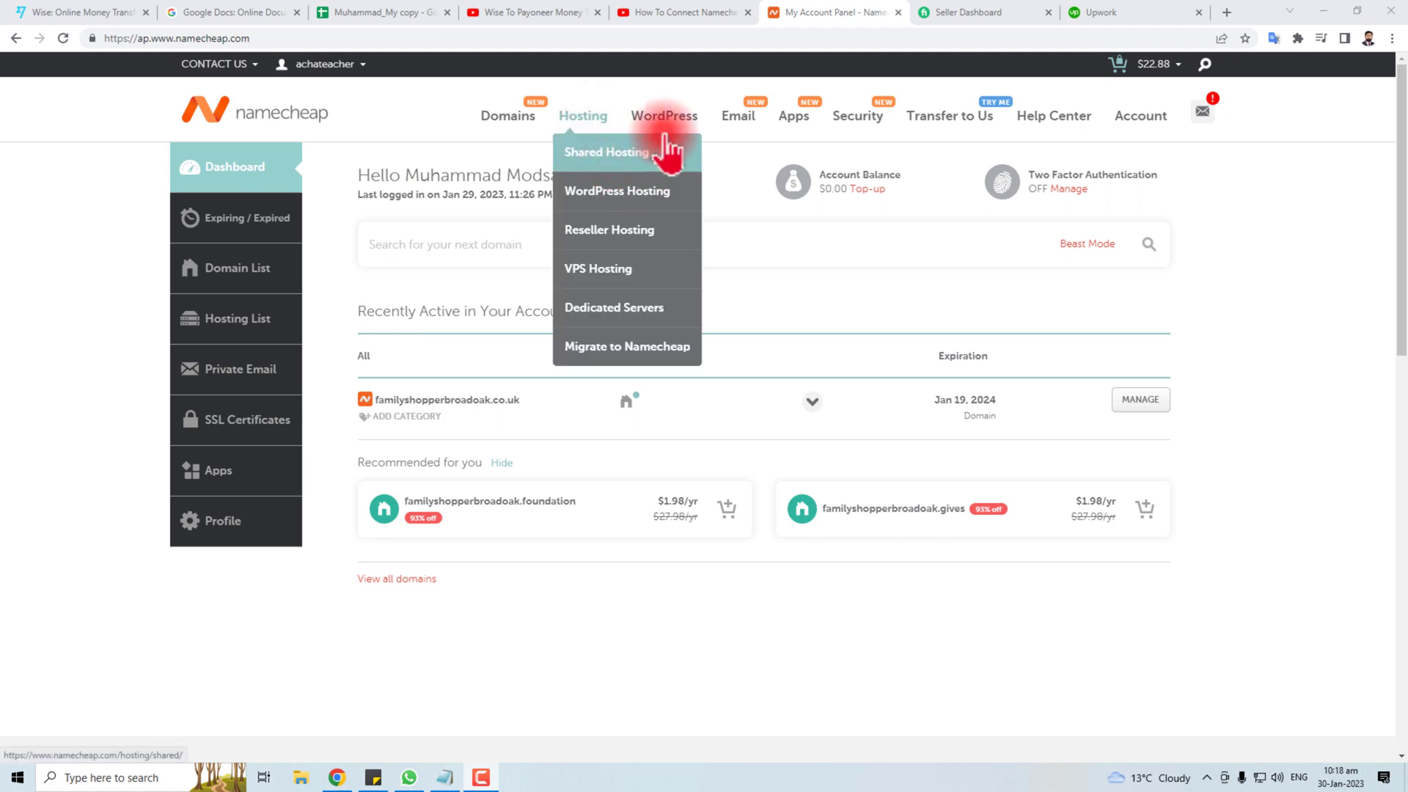
- Open the Managed WordPress Hosting page and review the yearly prices of the EasyWP plans
mouse_move(682, 130)
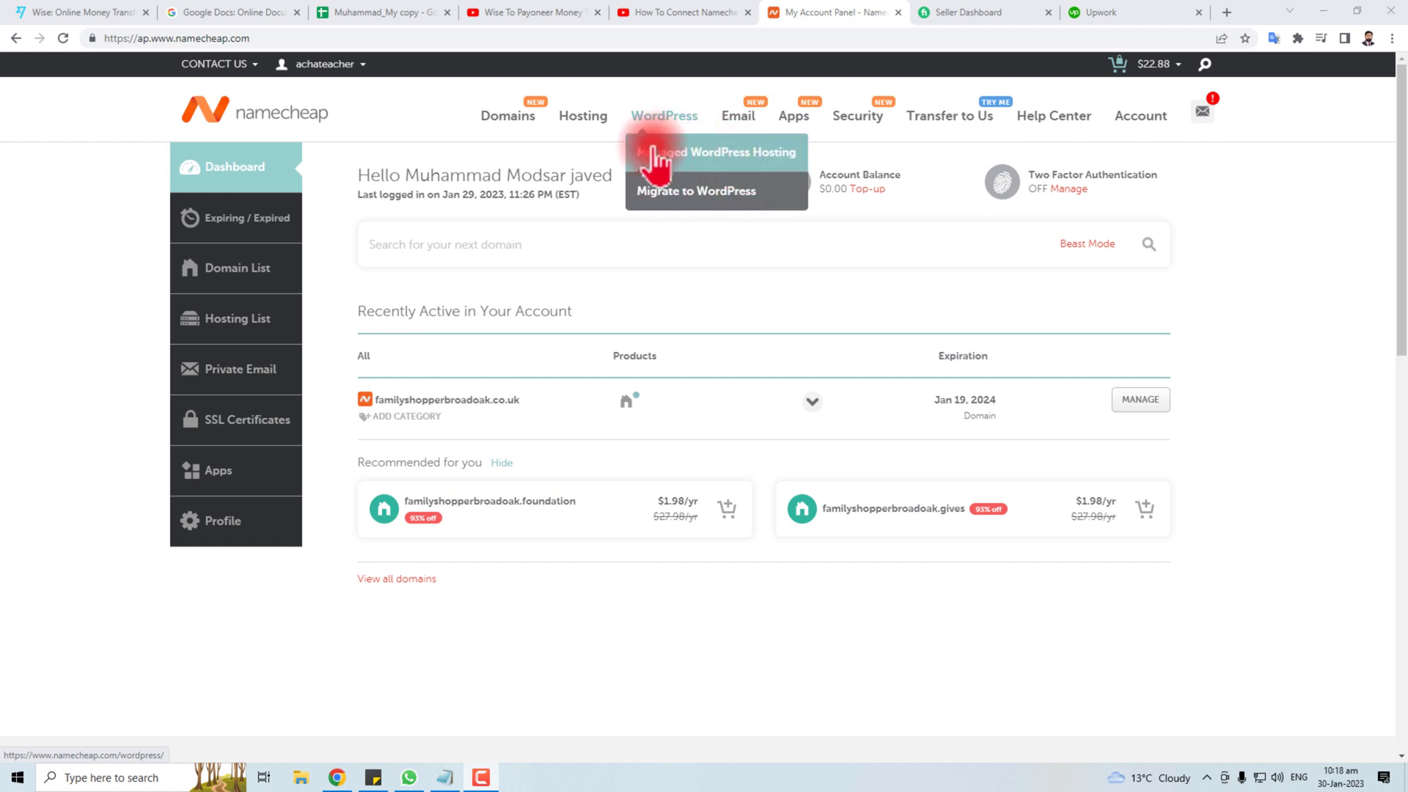
click(734, 150)
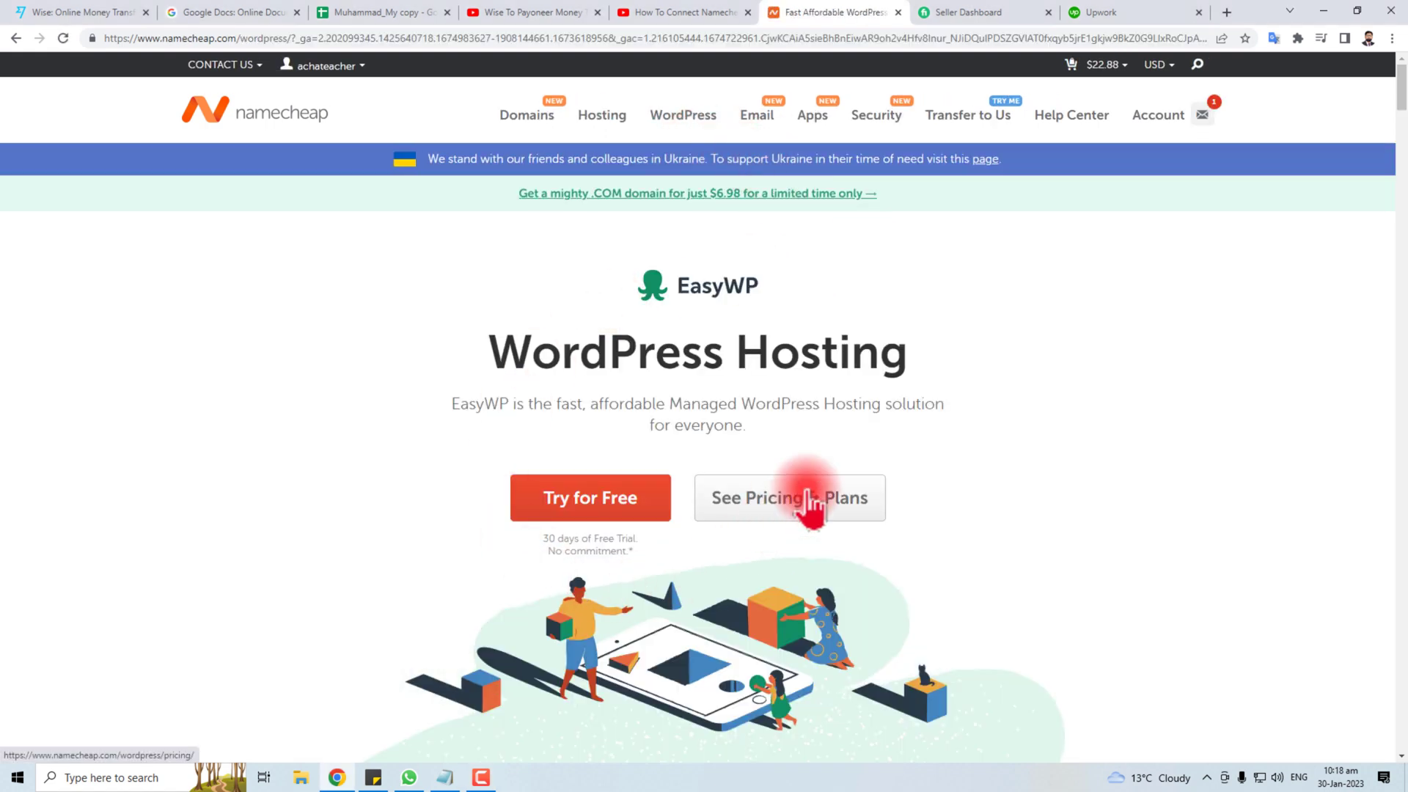
click(809, 497)
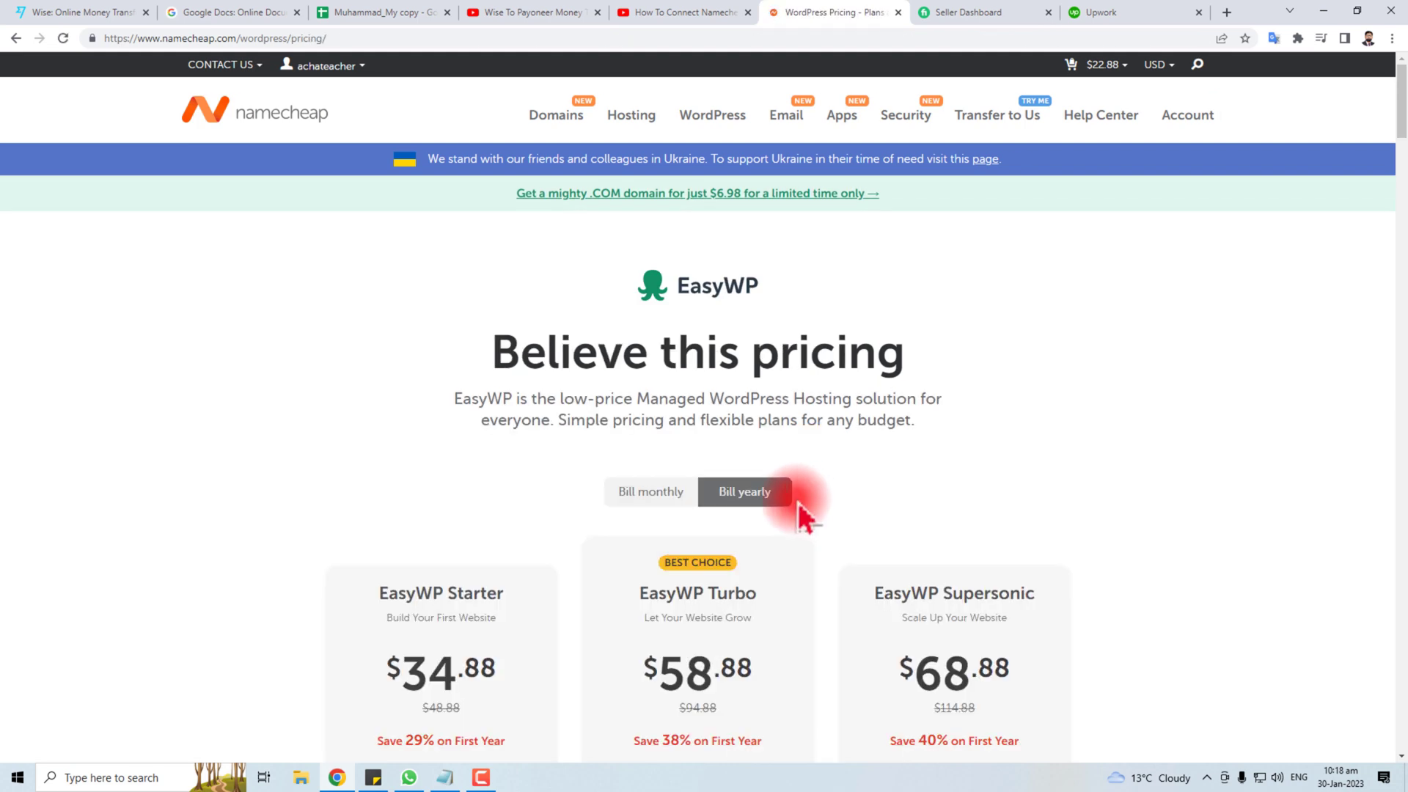
scroll(660, 502, down, 3)
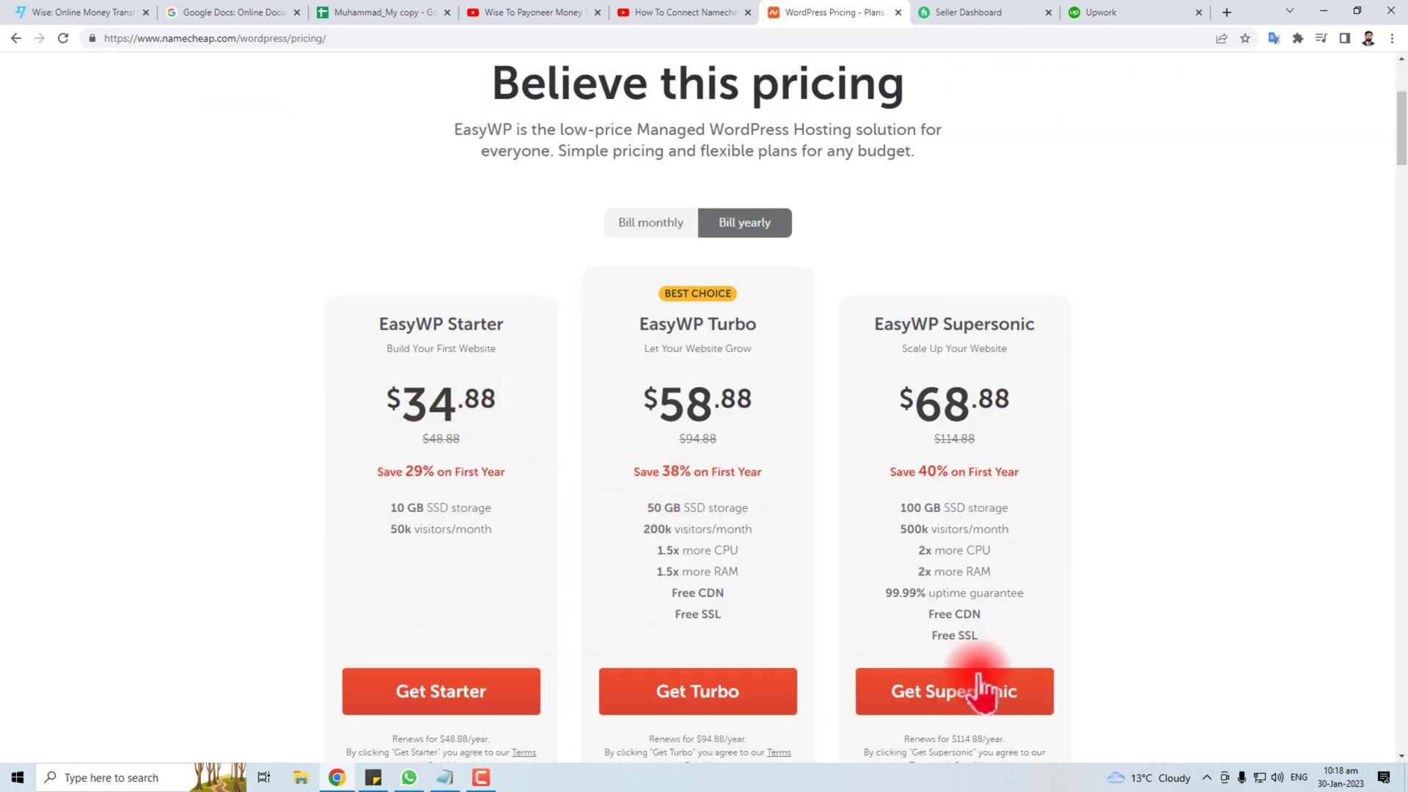
scroll(791, 649, down, 5)
scroll(776, 645, up, 10)
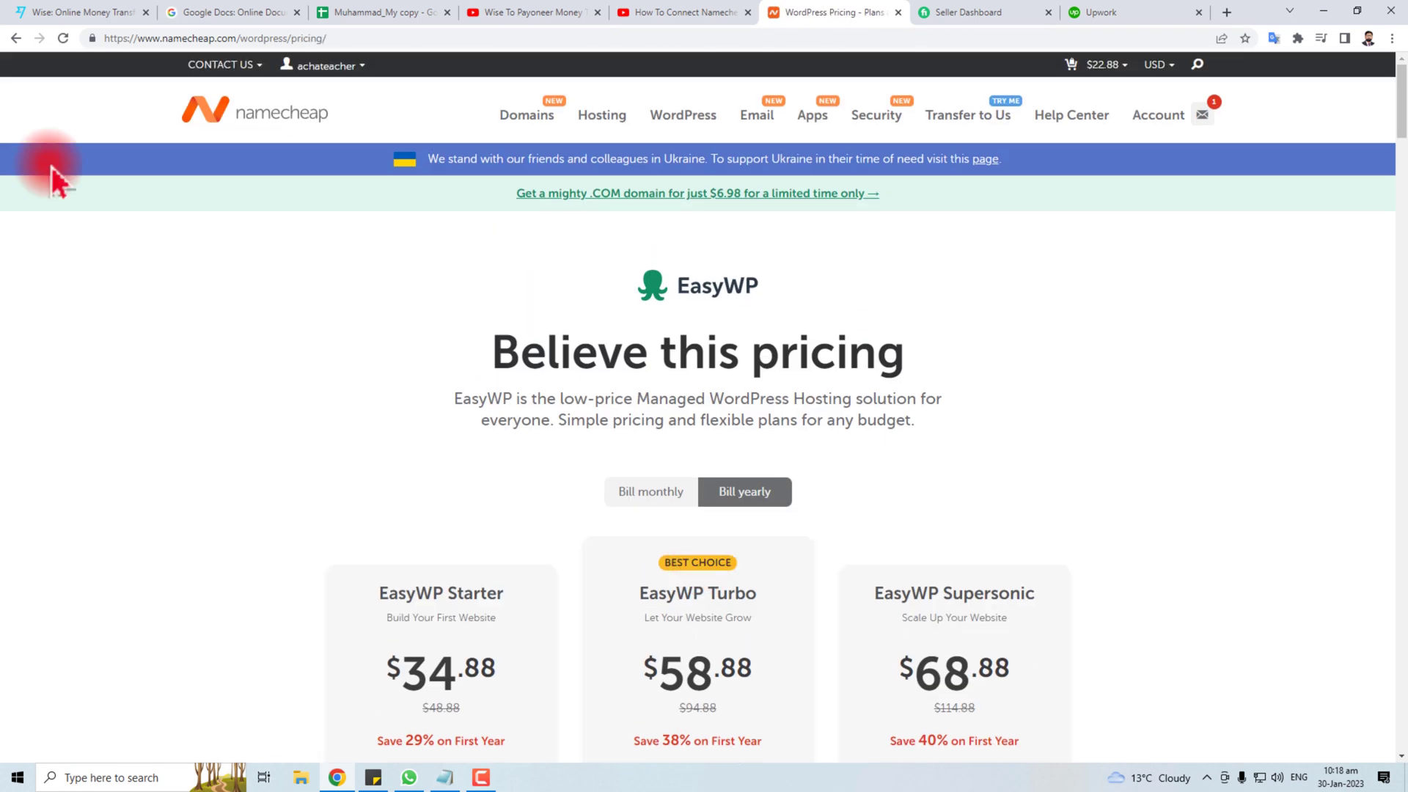
click(15, 39)
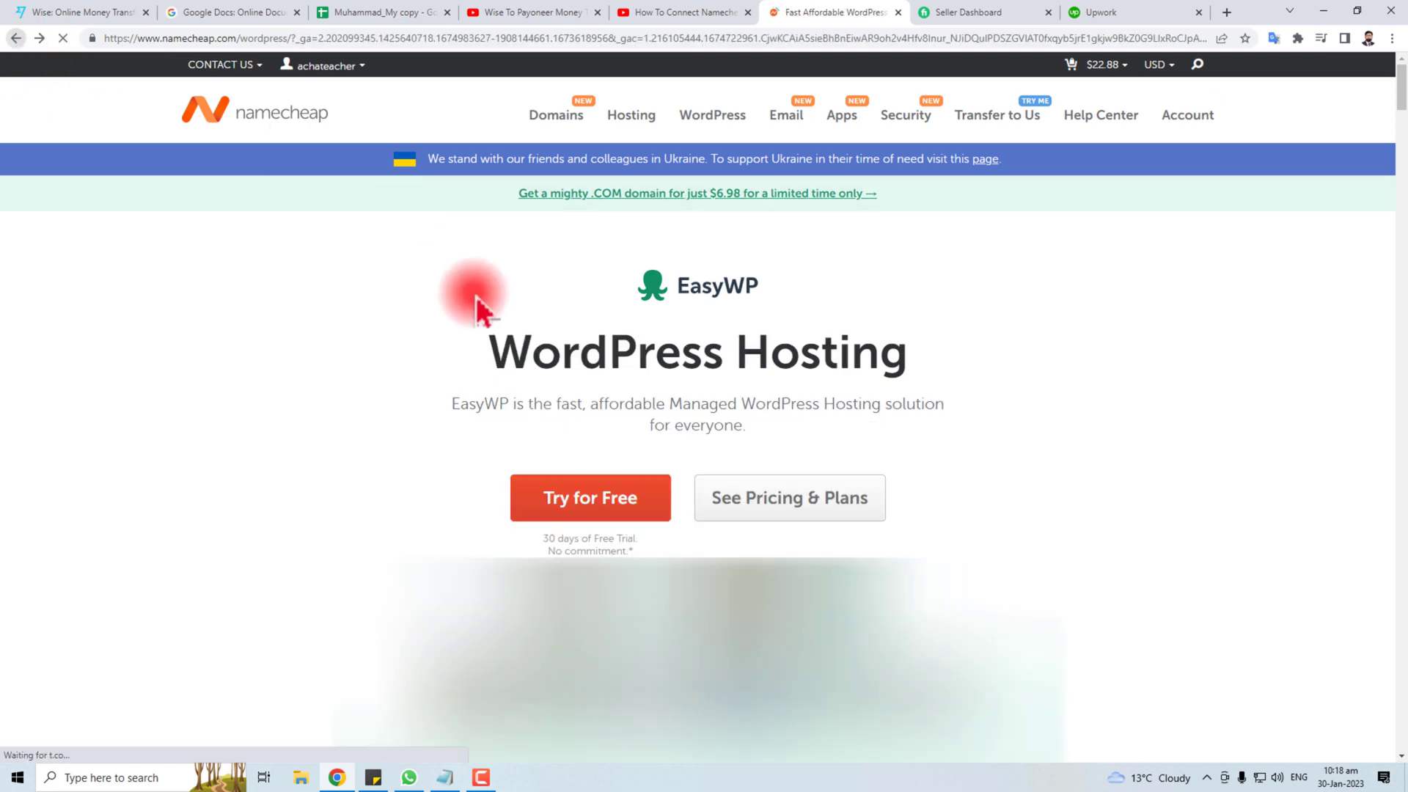
- Start the free 30-day EasyWP Starter Monthly trial and confirm the purchase with the preselected Visa payment method
click(602, 505)
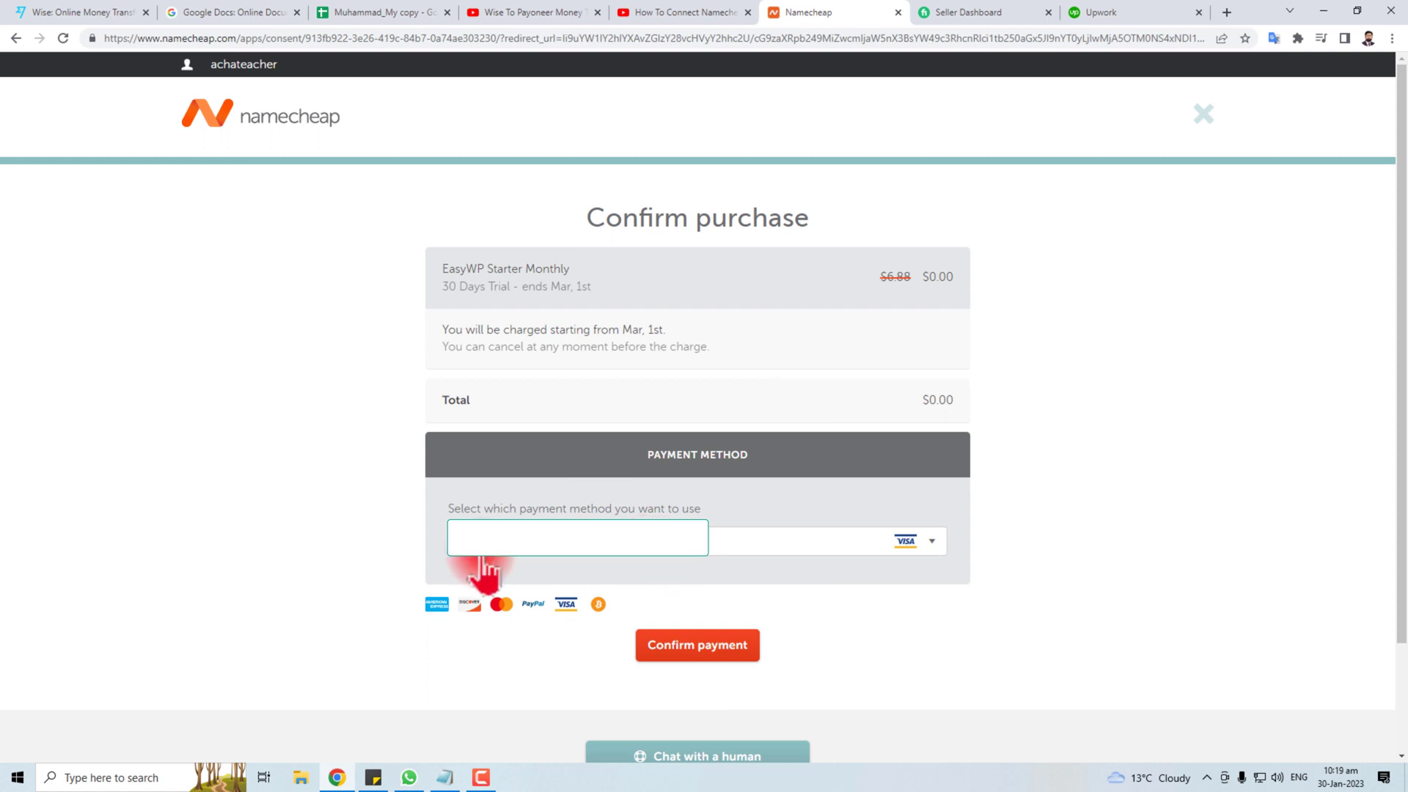
click(712, 658)
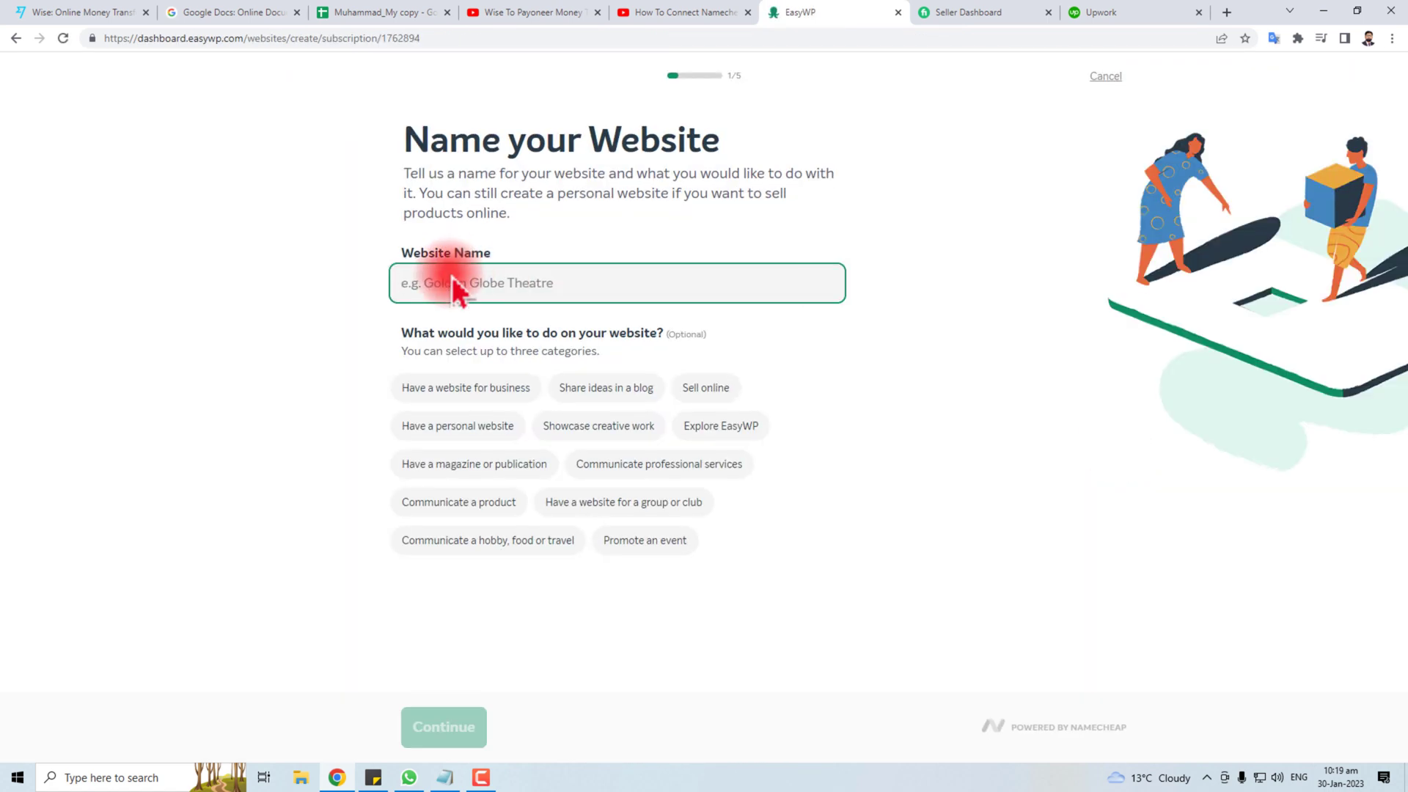
- Name the website Family Shopper Broadoak, choose the category "Have a website for business" and proceed
click(528, 282)
text(F)
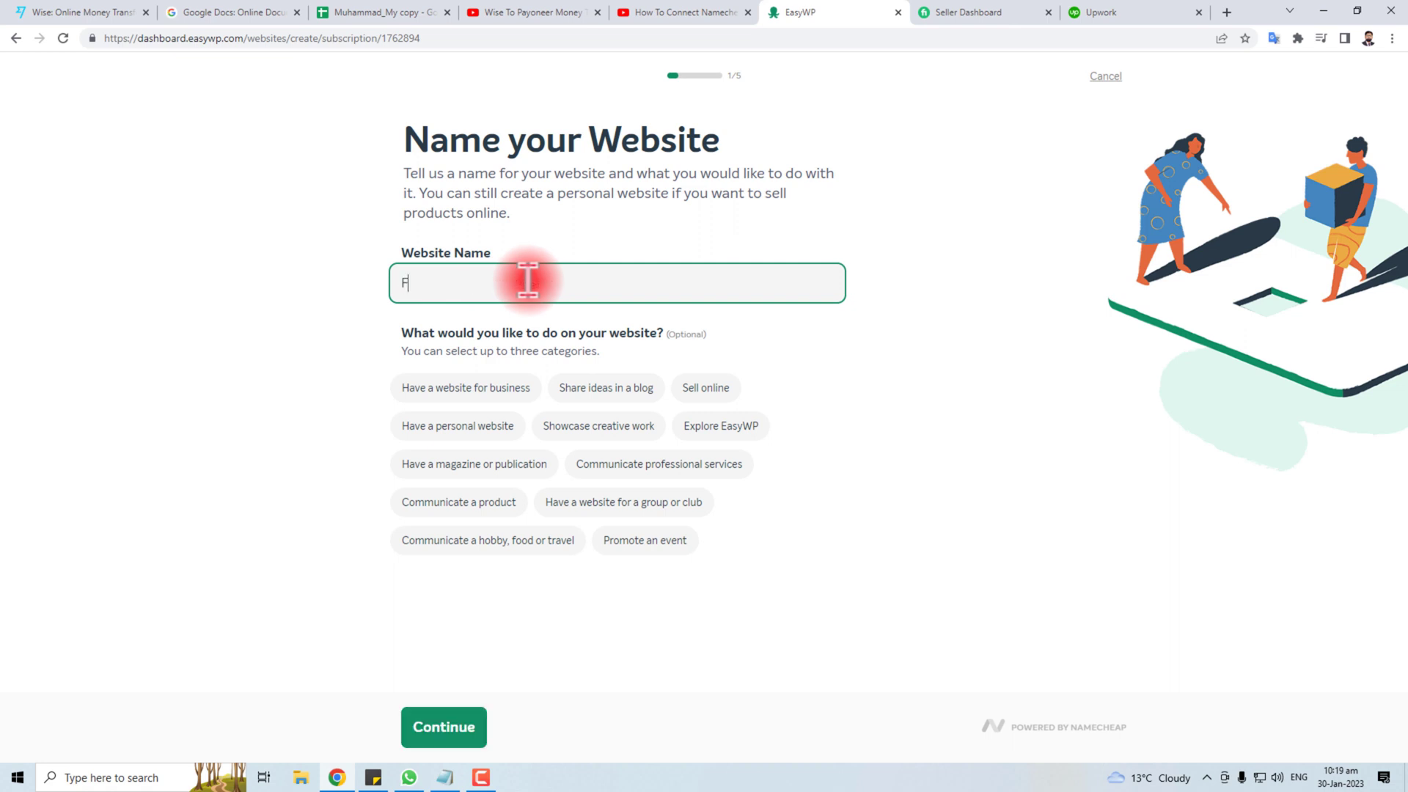
text(amily Shopper Broadoak)
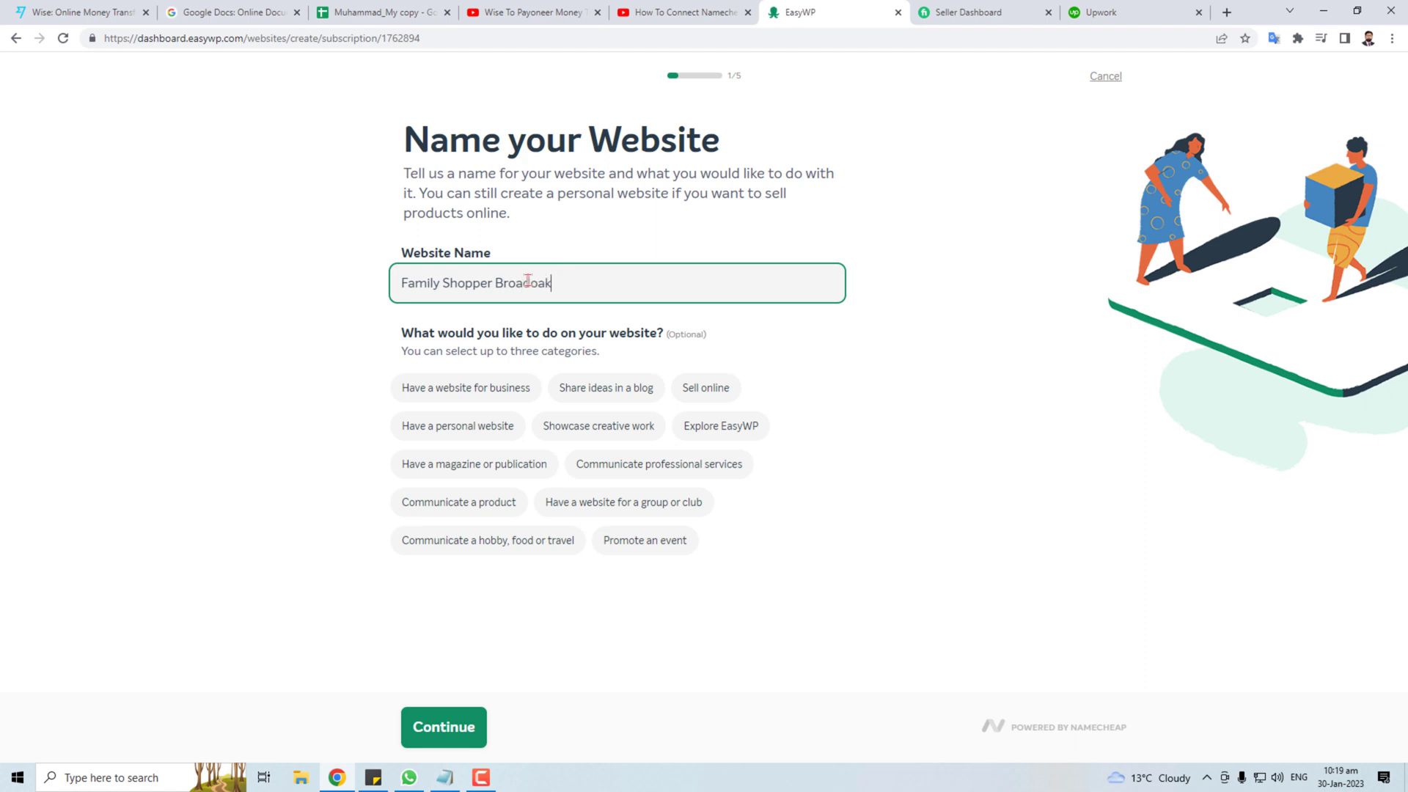
click(528, 280)
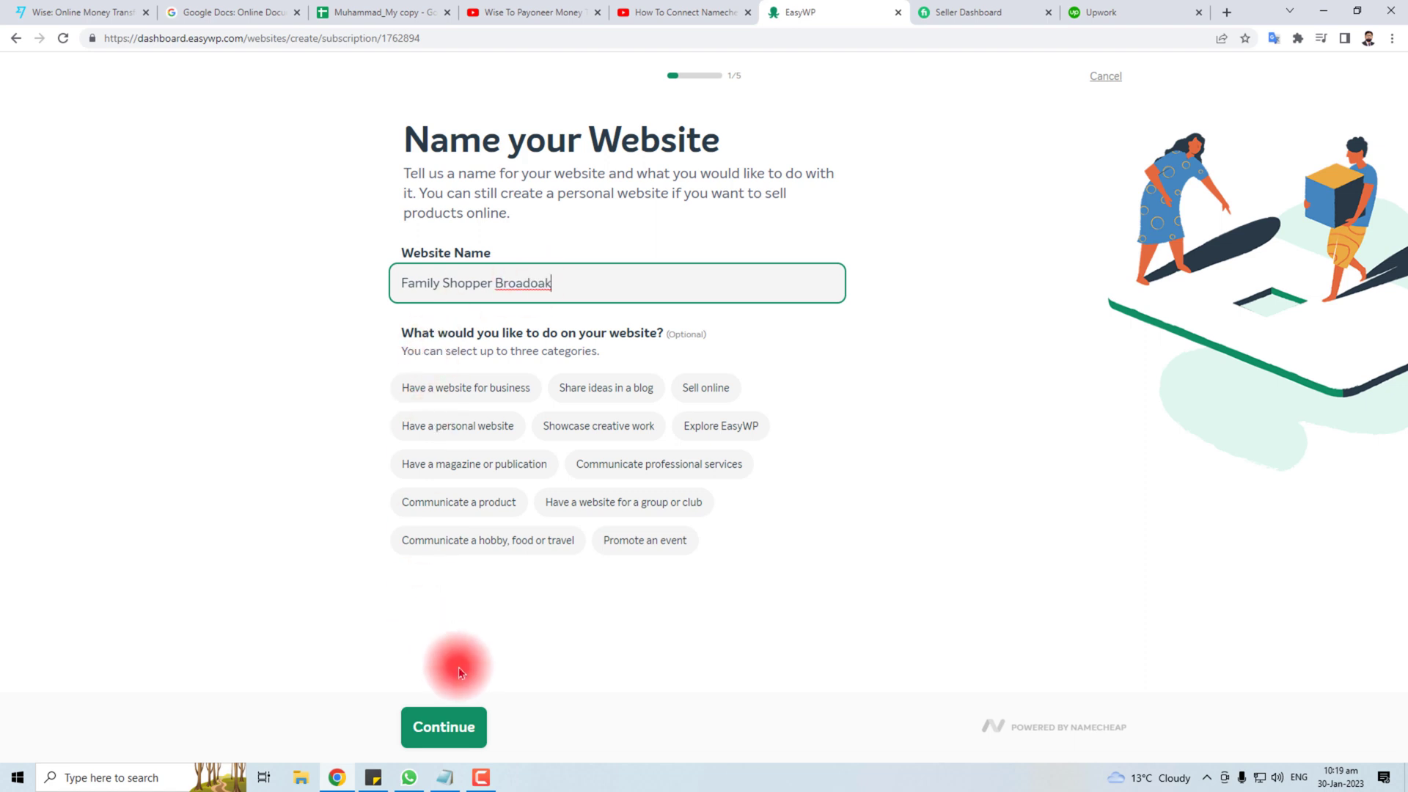
click(464, 390)
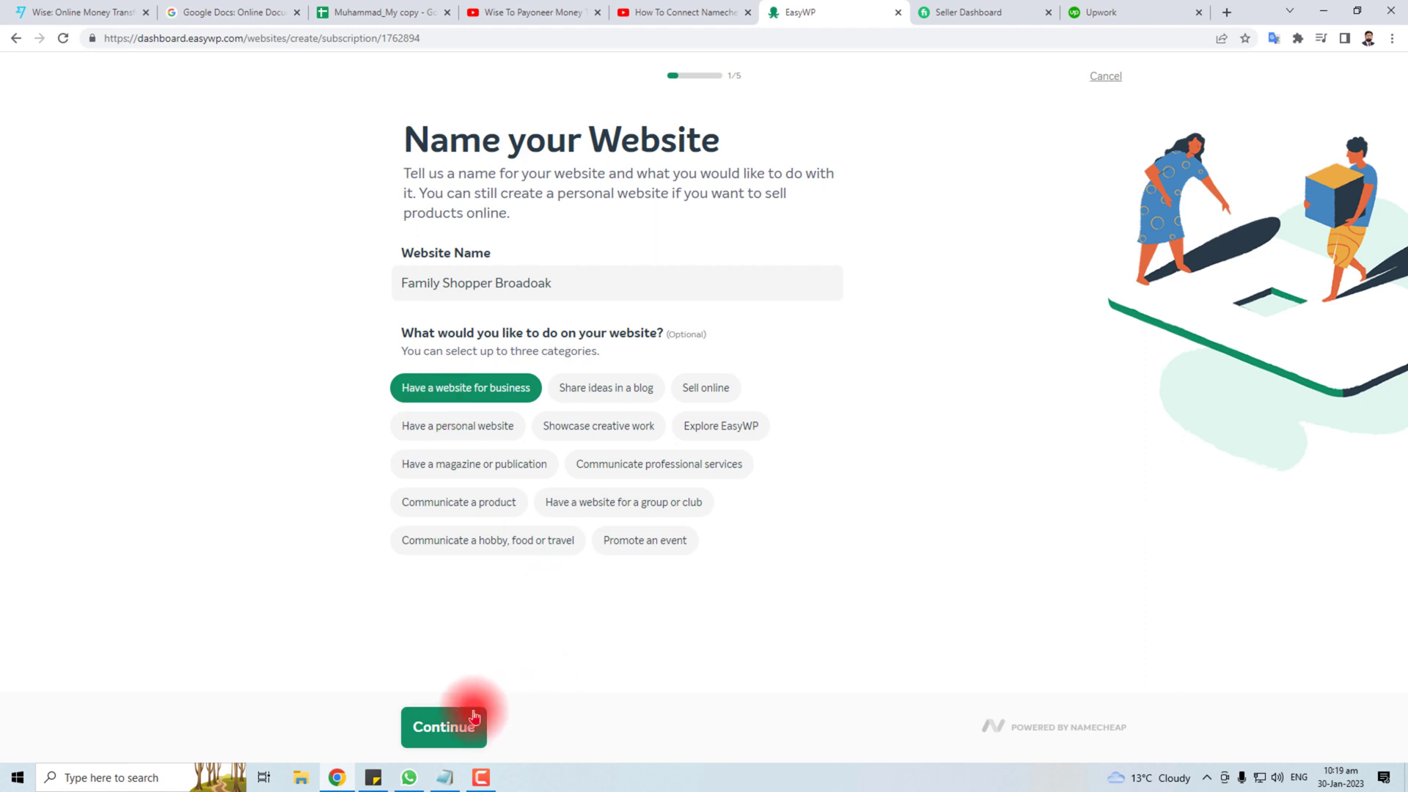
click(450, 721)
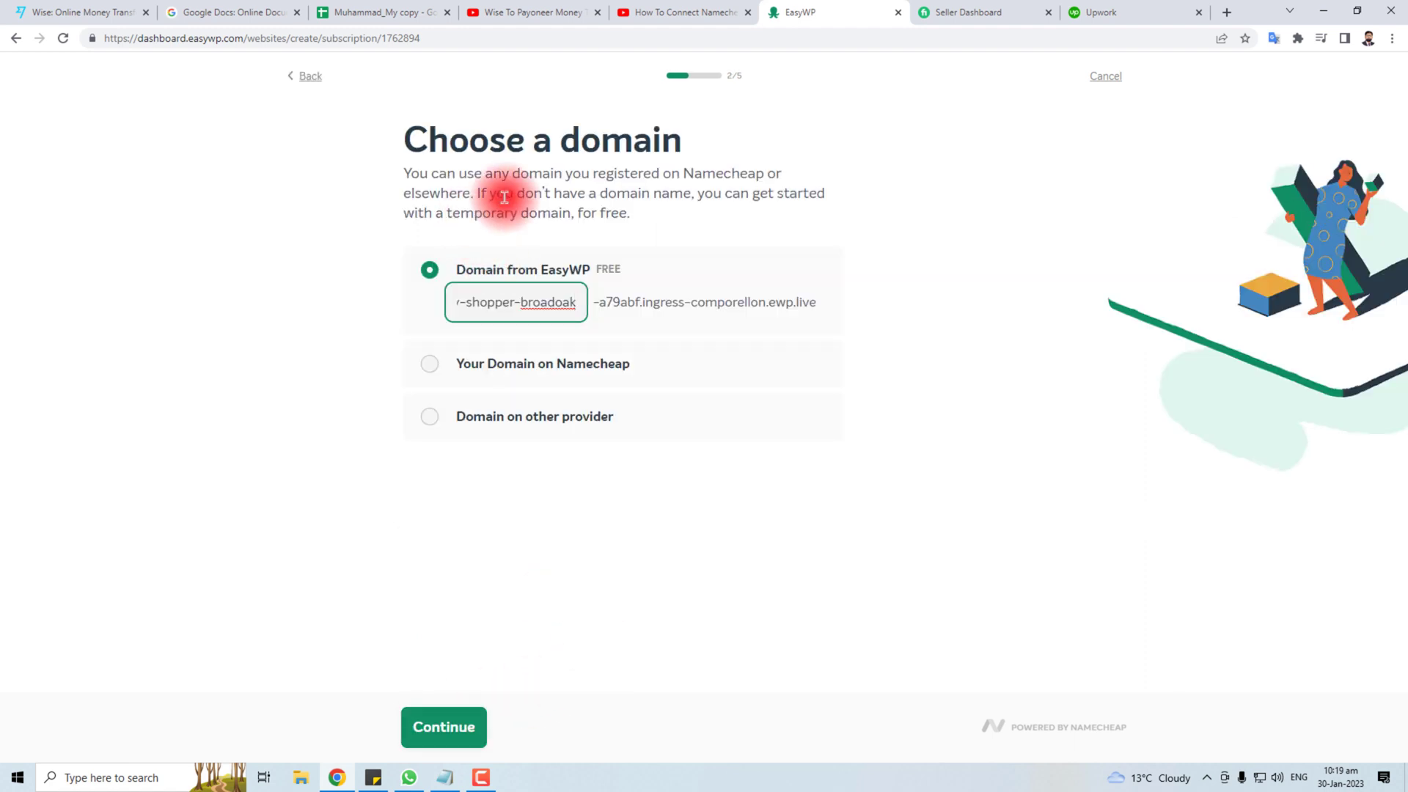
- Use the Namecheap-registered domain familyshopperbroadoak.co.uk for the website and pick the Storefront theme
click(430, 364)
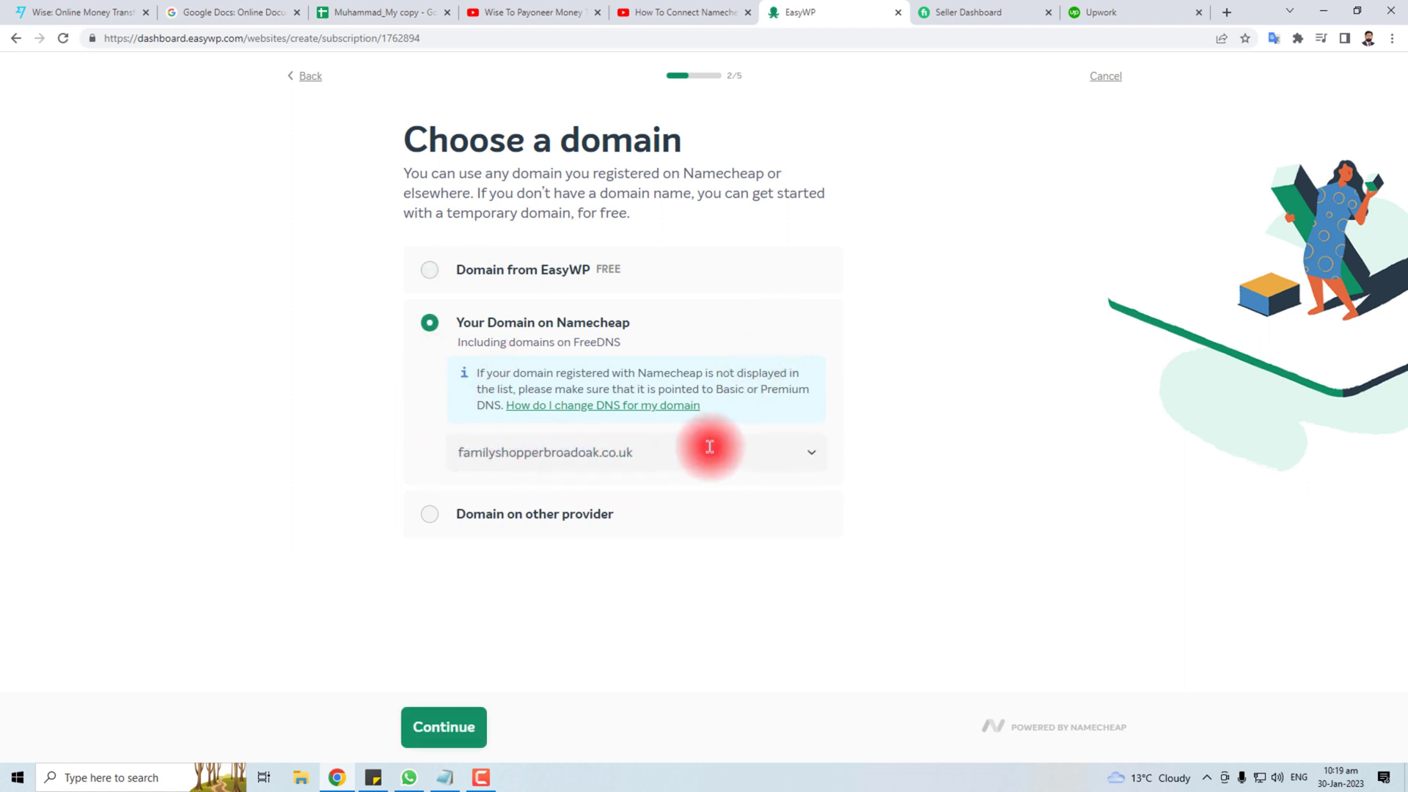
click(451, 724)
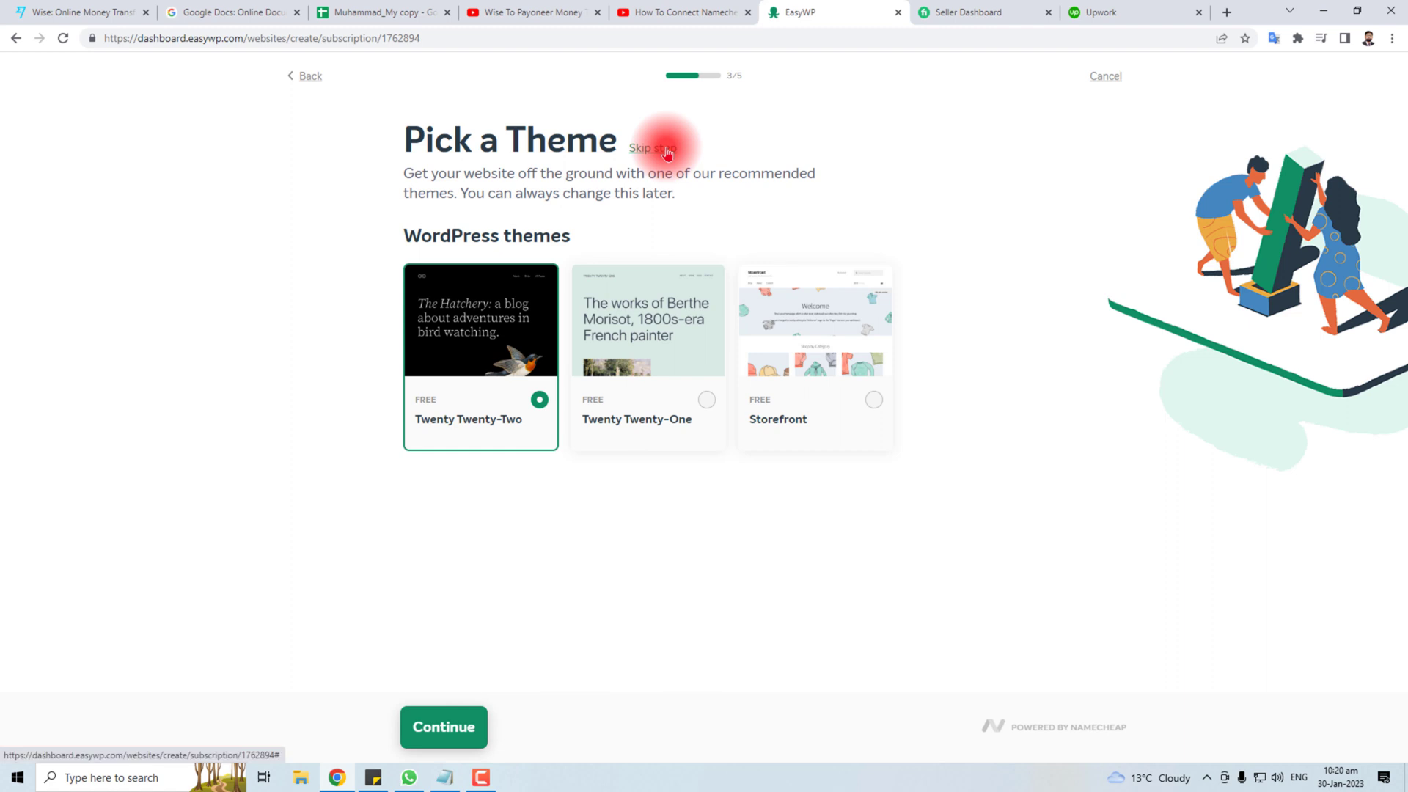
mouse_move(831, 352)
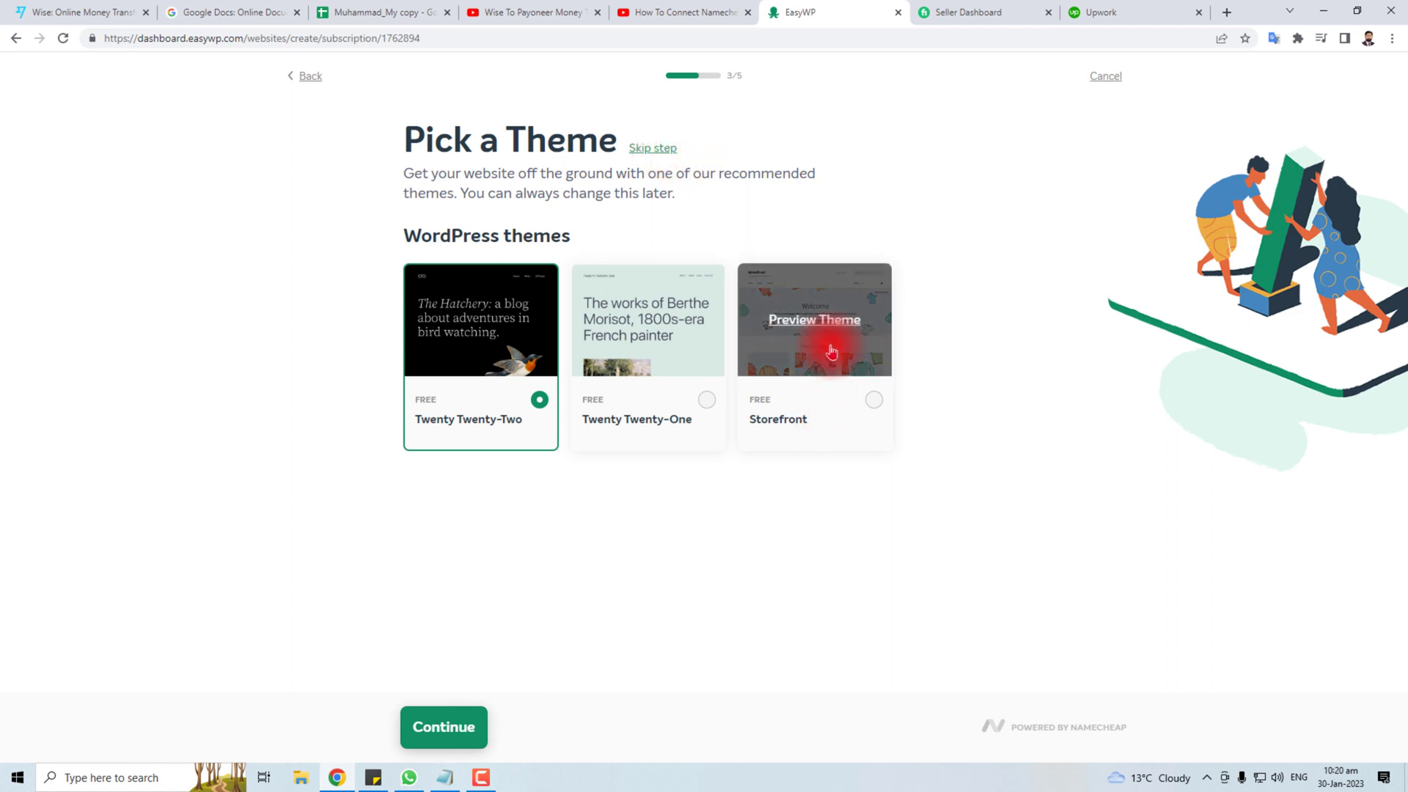
click(877, 406)
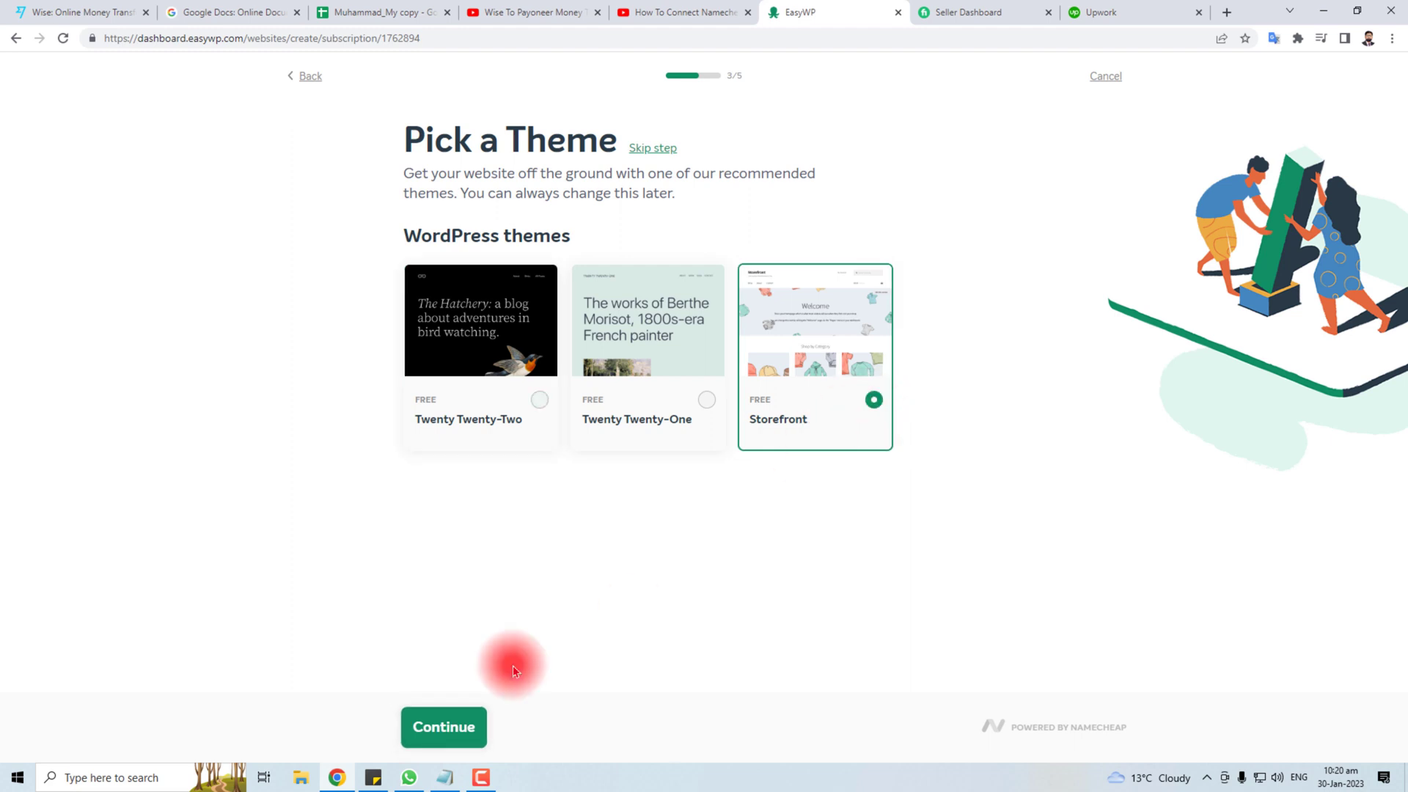
click(440, 724)
- Choose the WooCommerce and Yoast SEO plugins for the website and proceed to the details review
drag(397, 139, 739, 185)
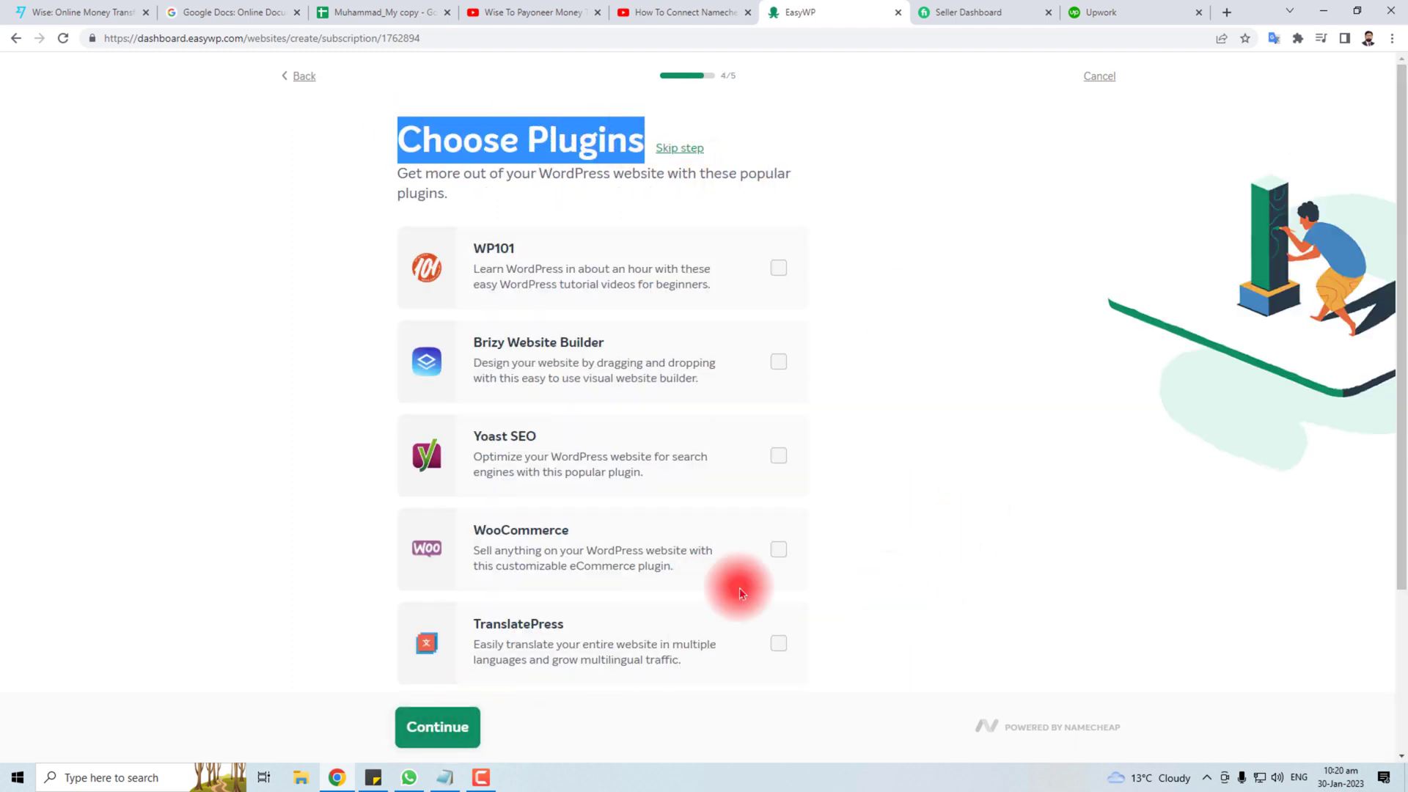
click(778, 551)
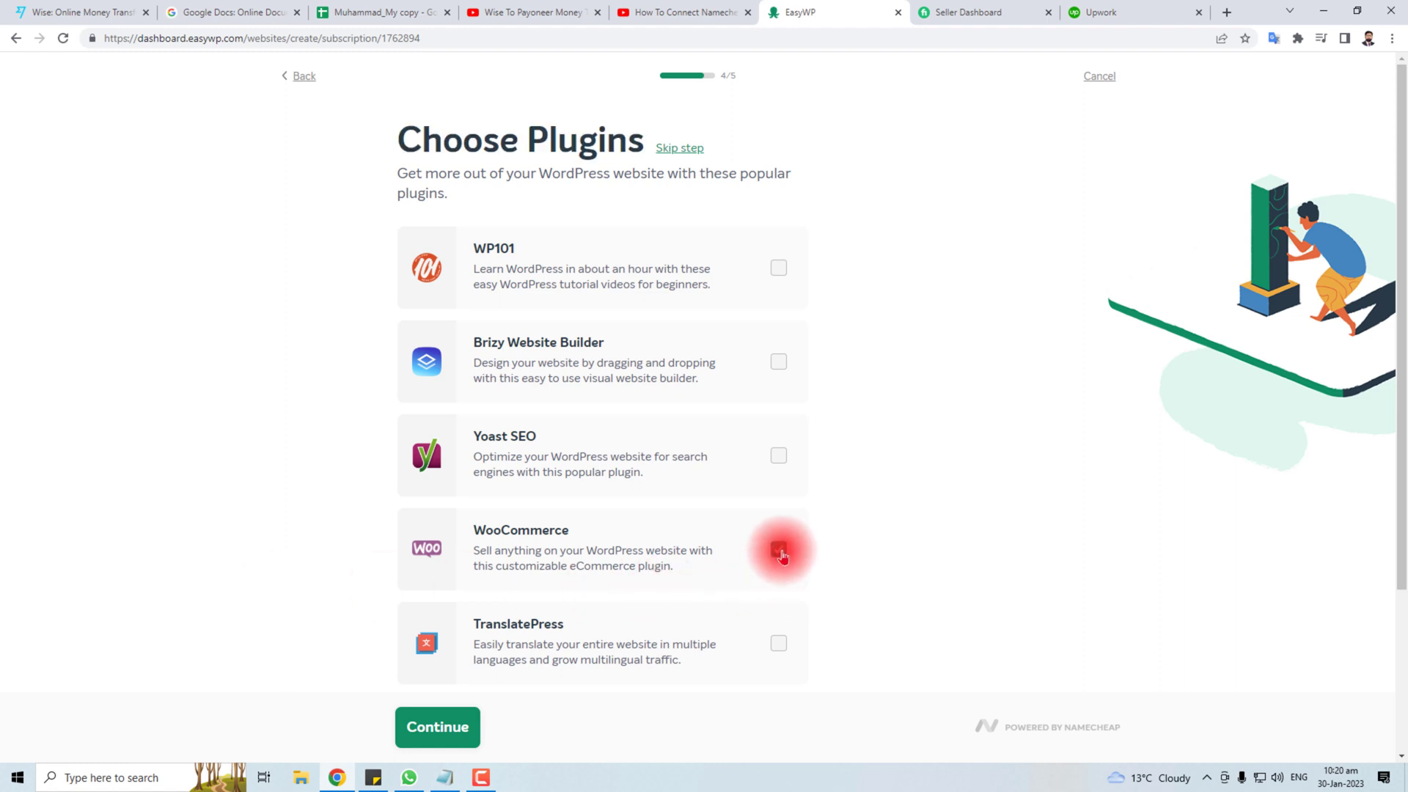
click(779, 456)
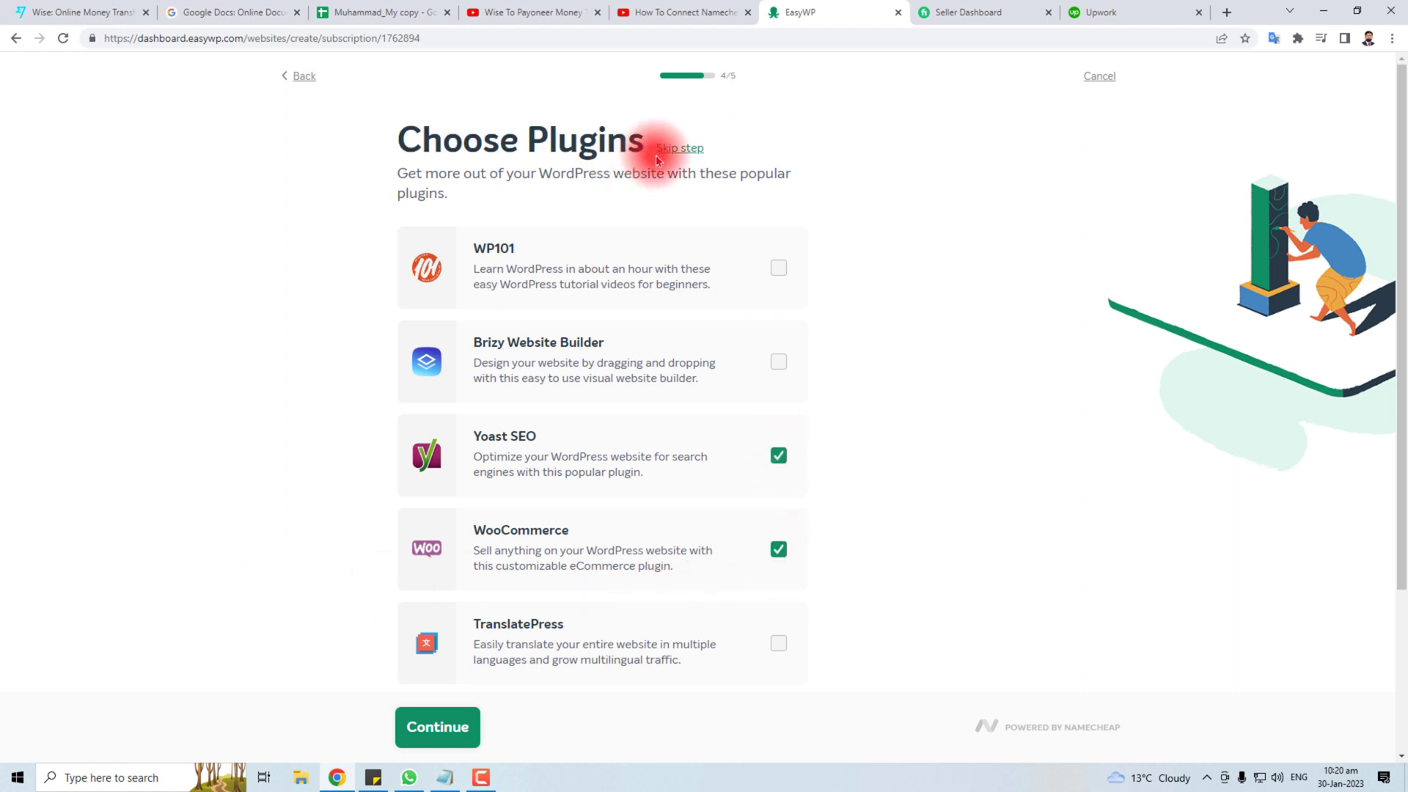
click(447, 746)
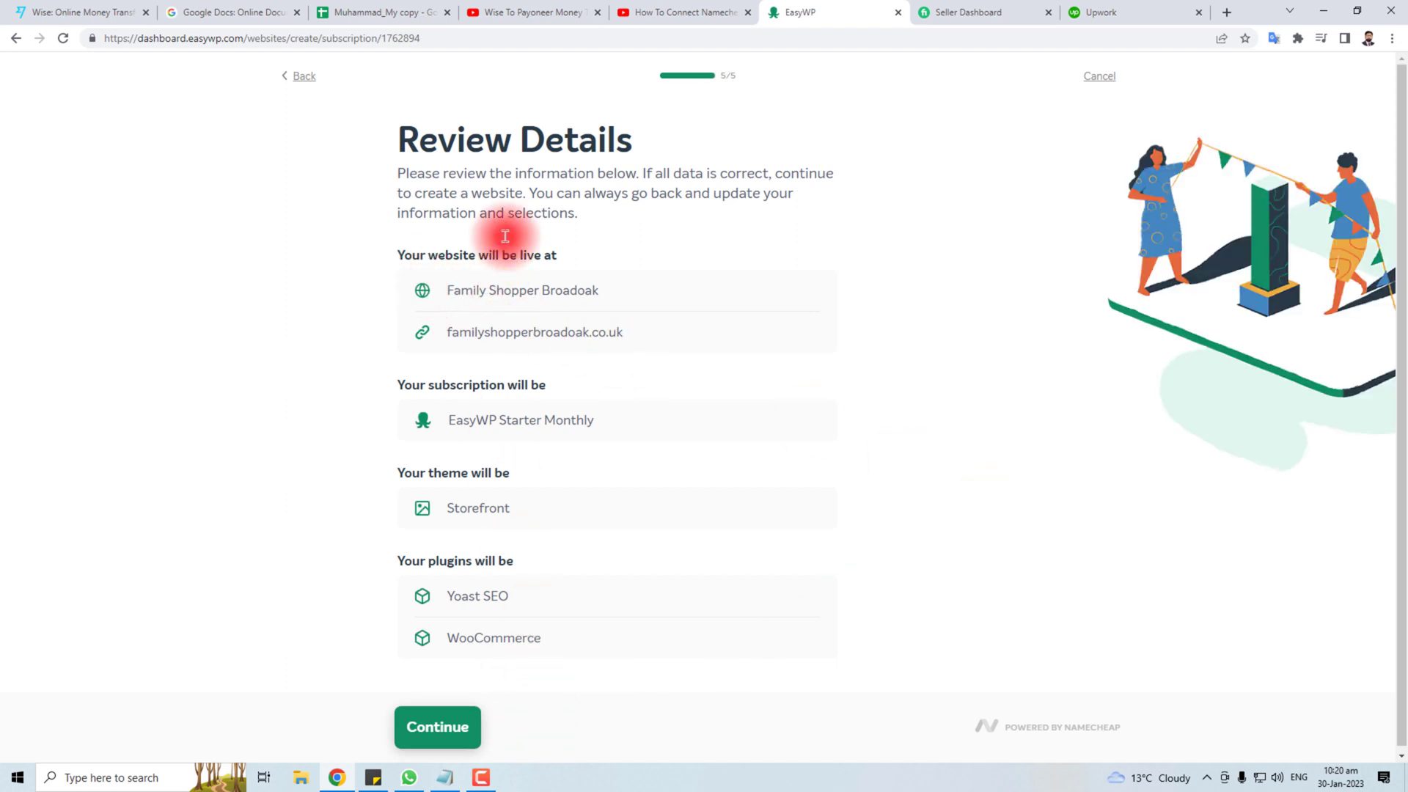
- Create the website from the reviewed details and open the WordPress admin of Family Shopper Broadoak
click(439, 724)
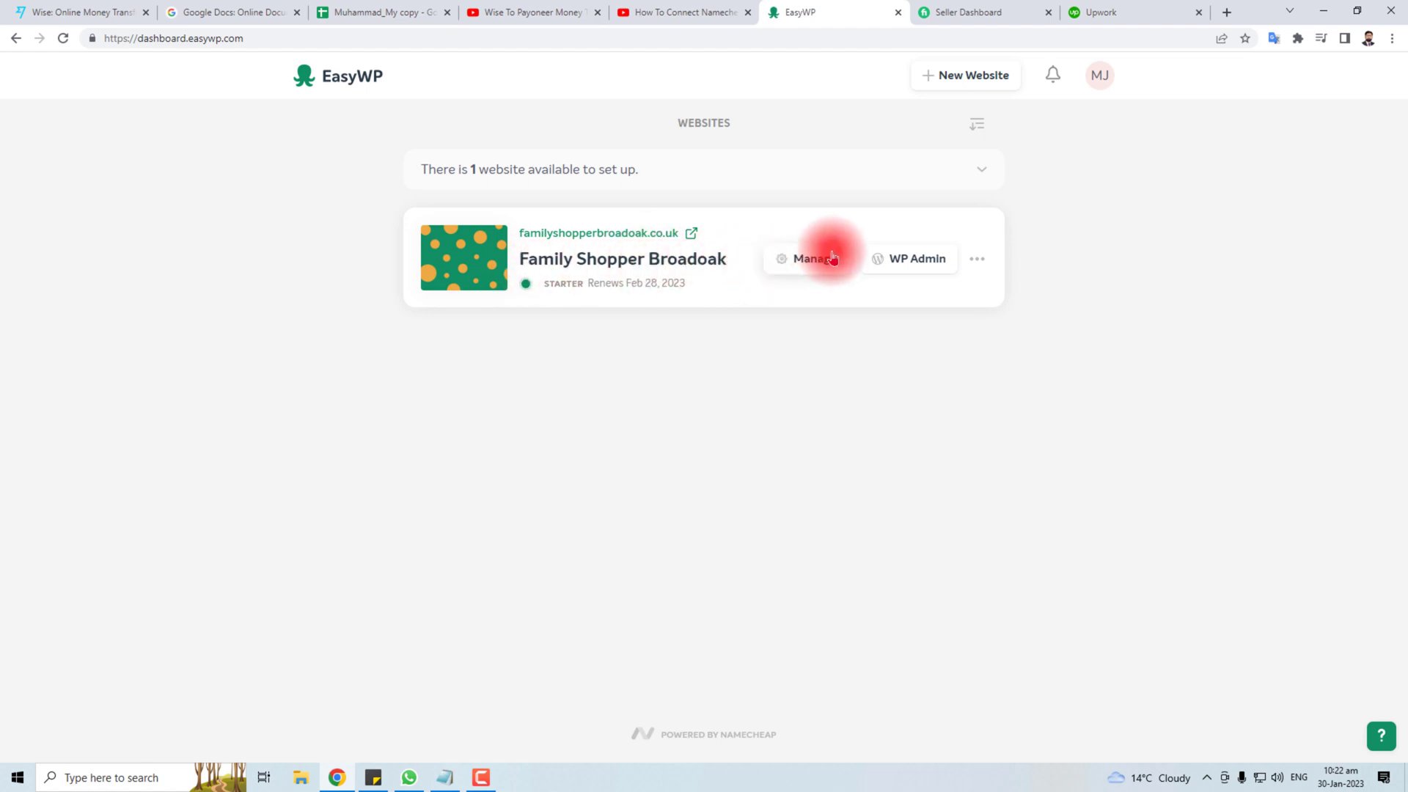
click(937, 262)
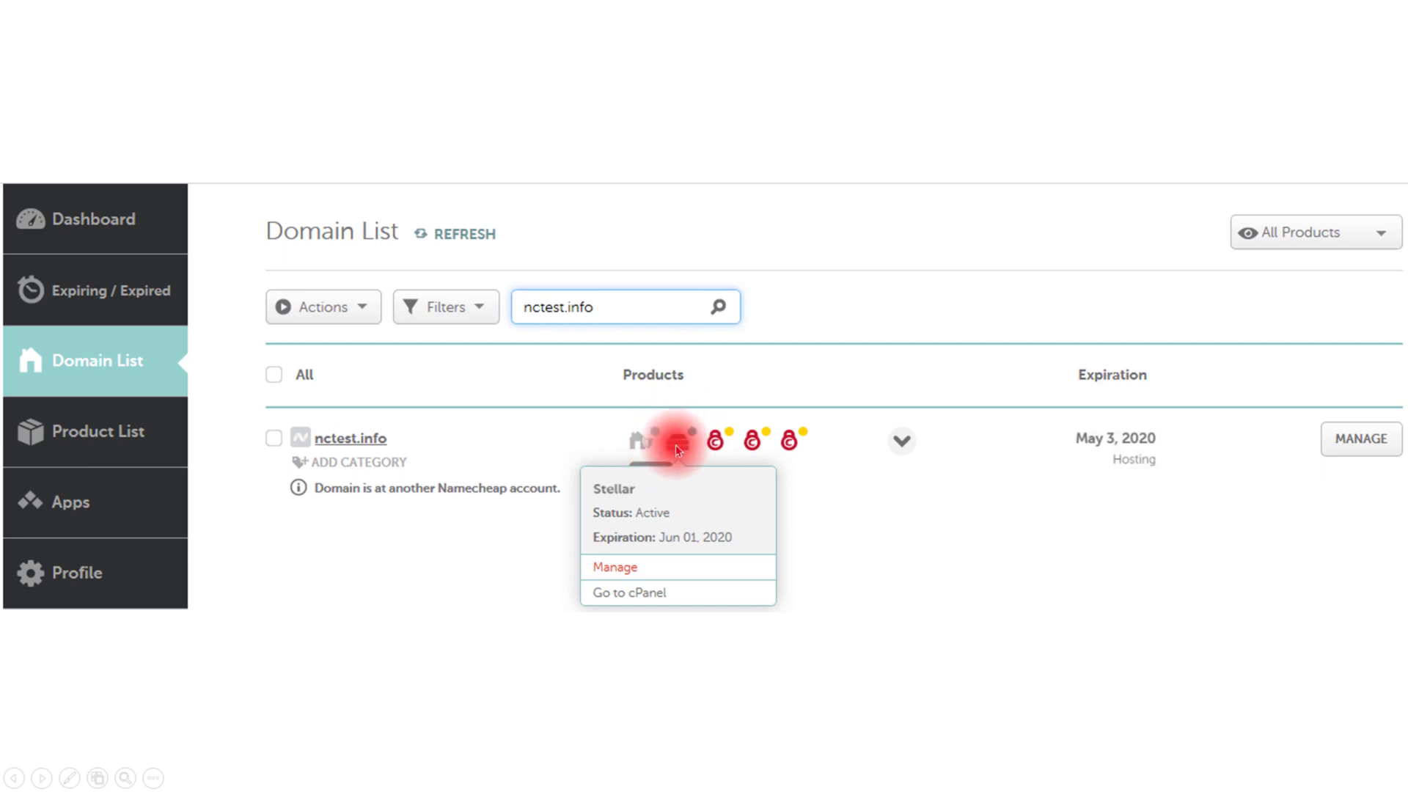
click(654, 594)
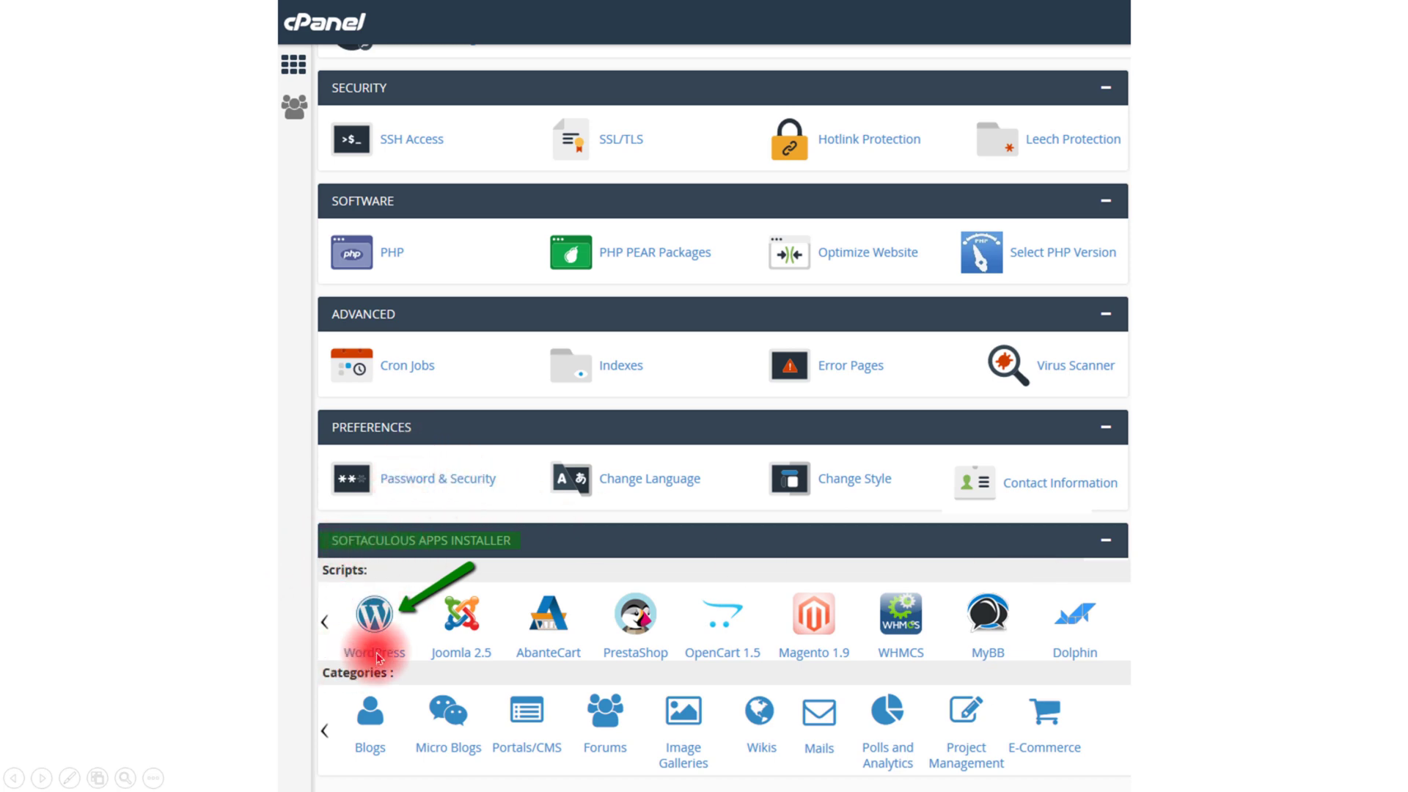
click(374, 620)
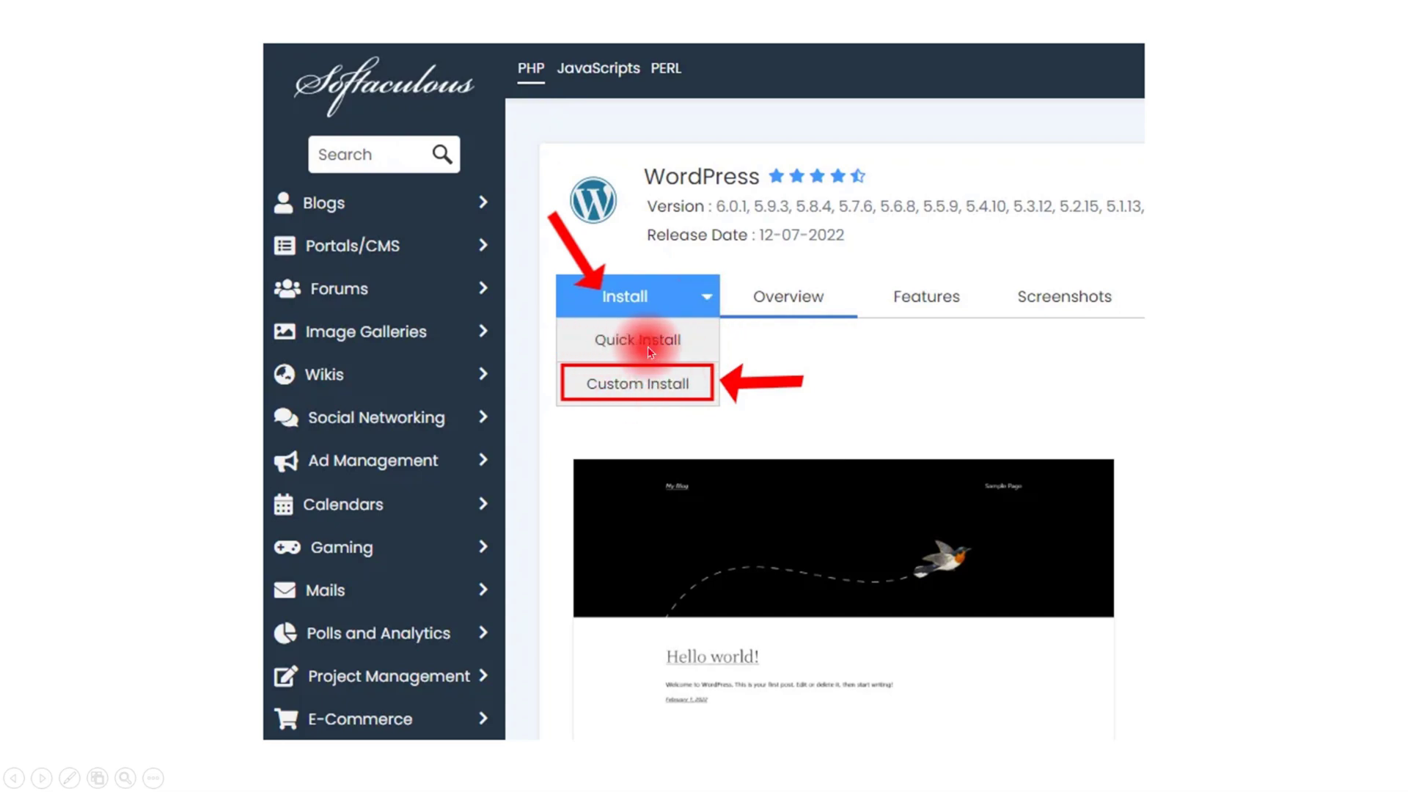
click(684, 377)
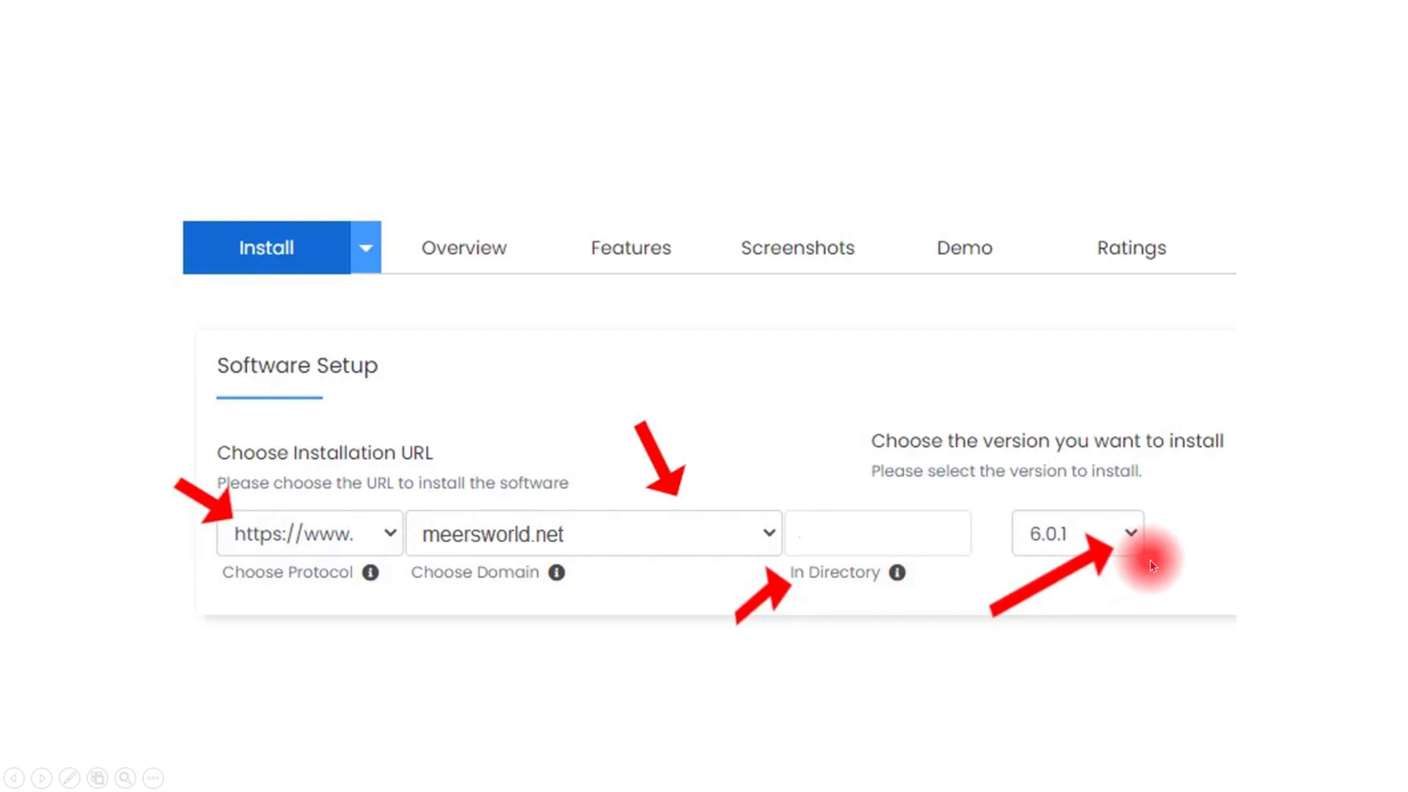
key(Right)
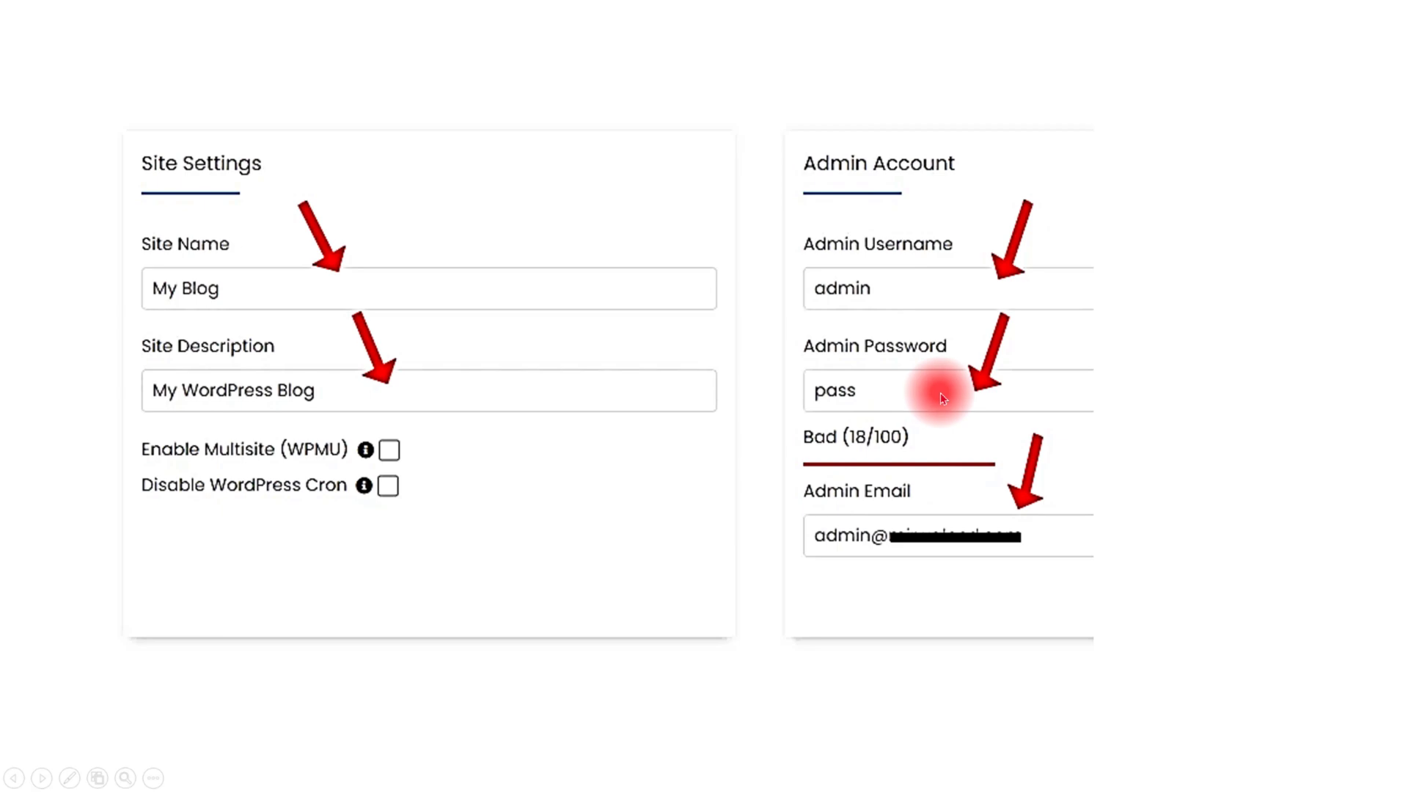
click(1115, 641)
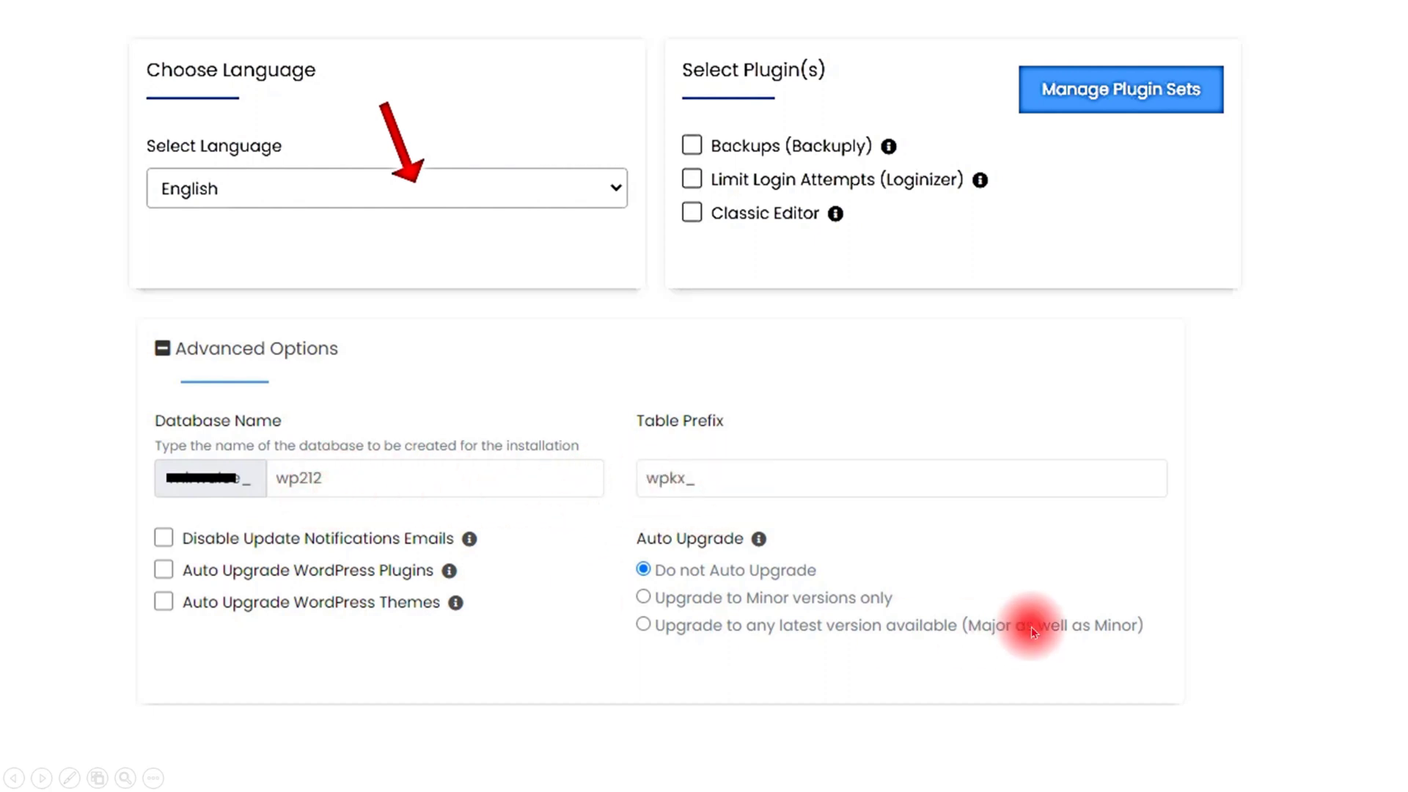
key(Right)
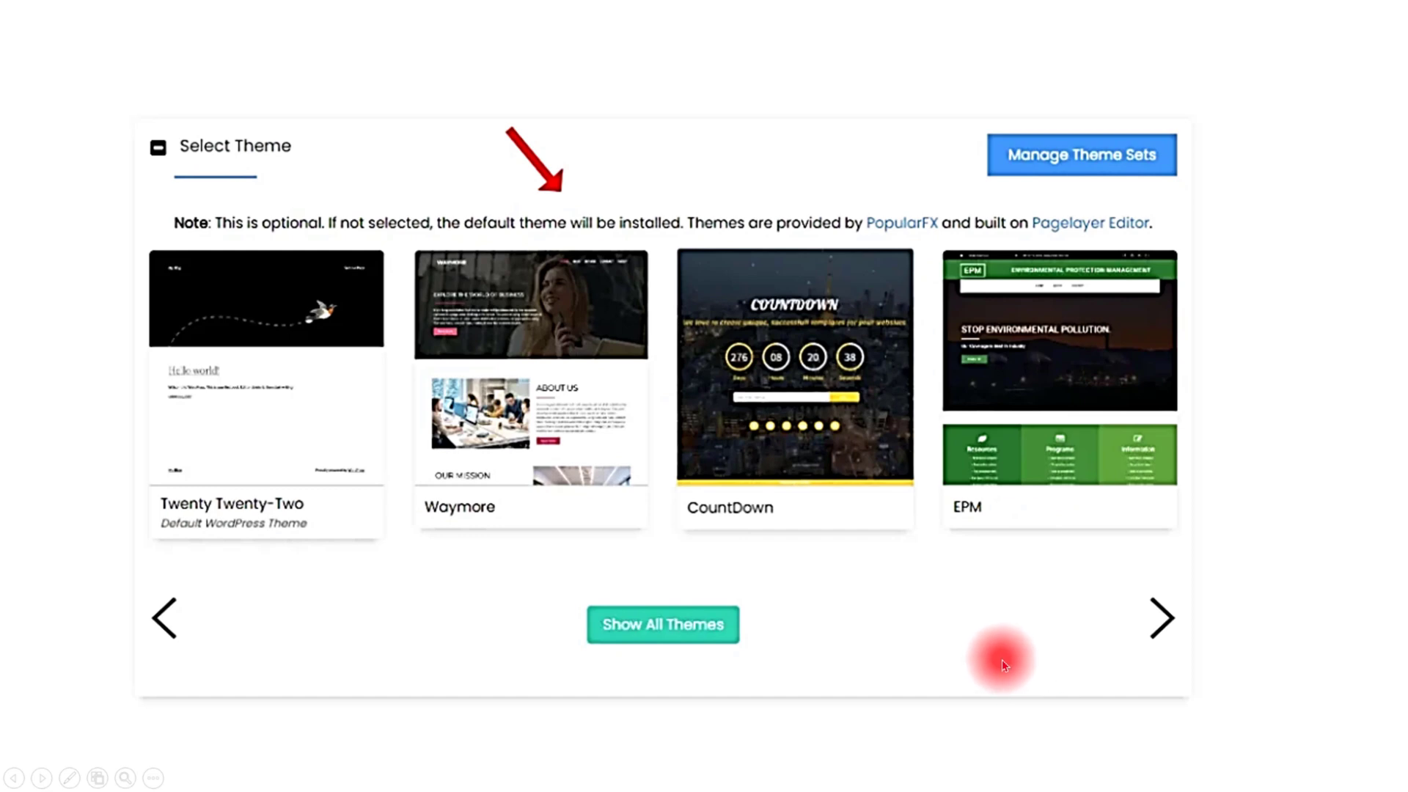
key(Right)
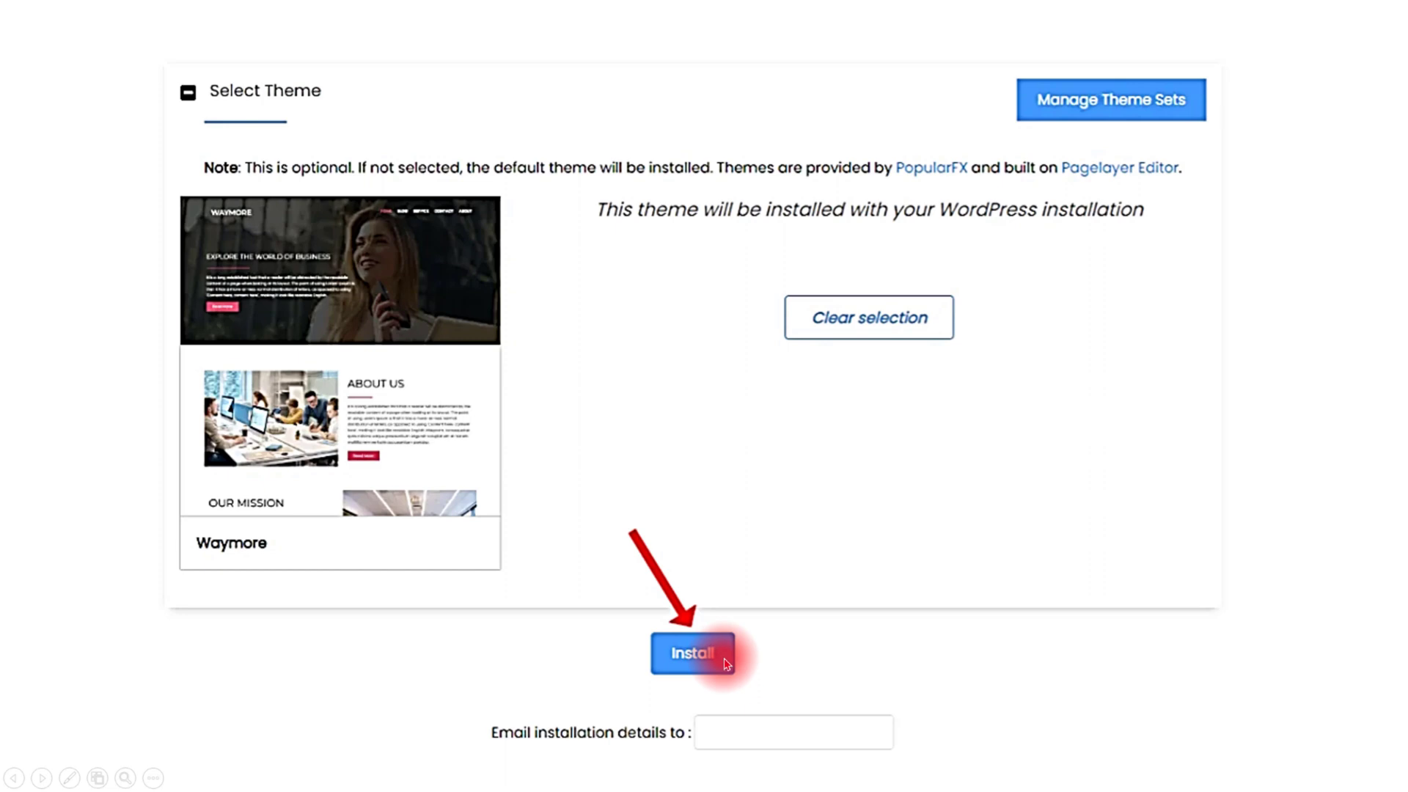
key(Right)
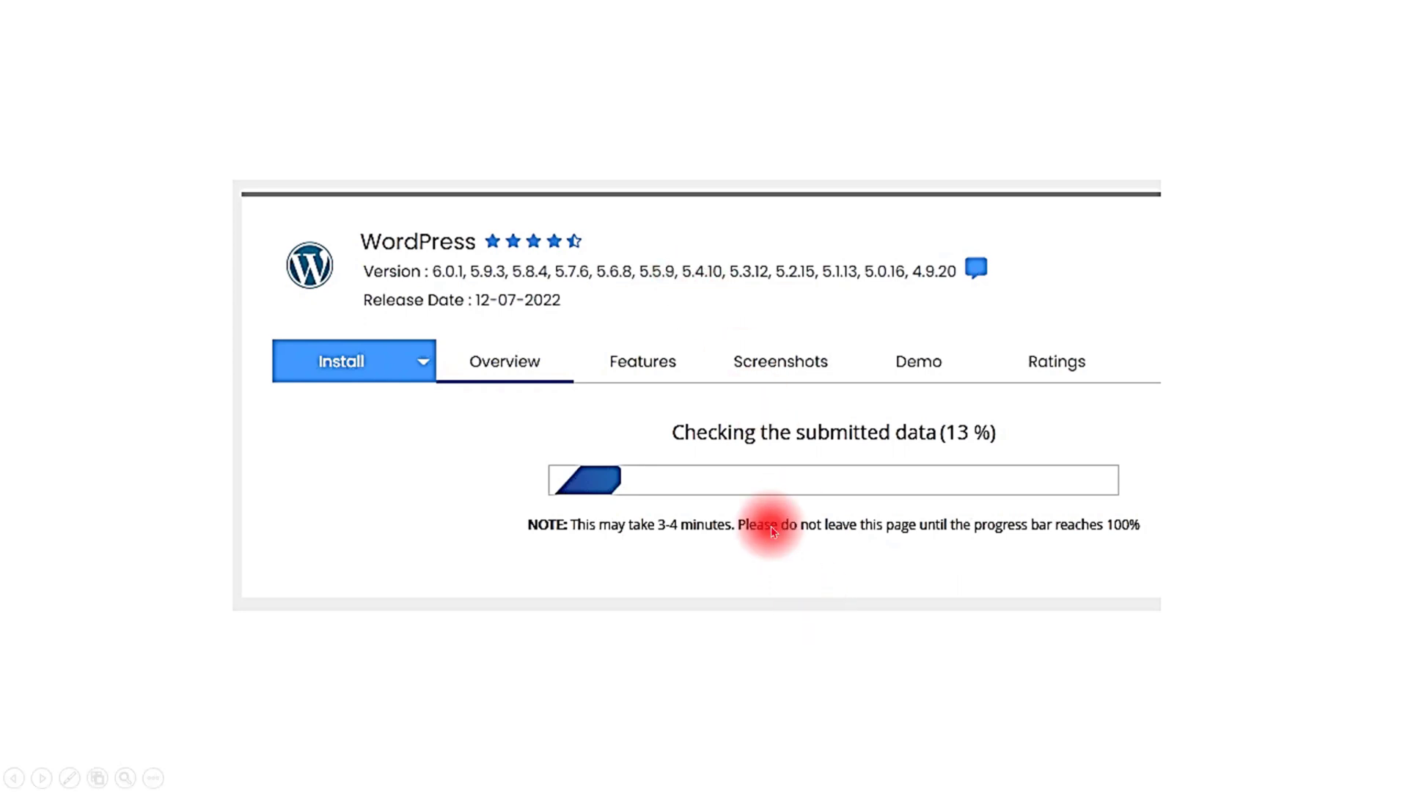
key(Right)
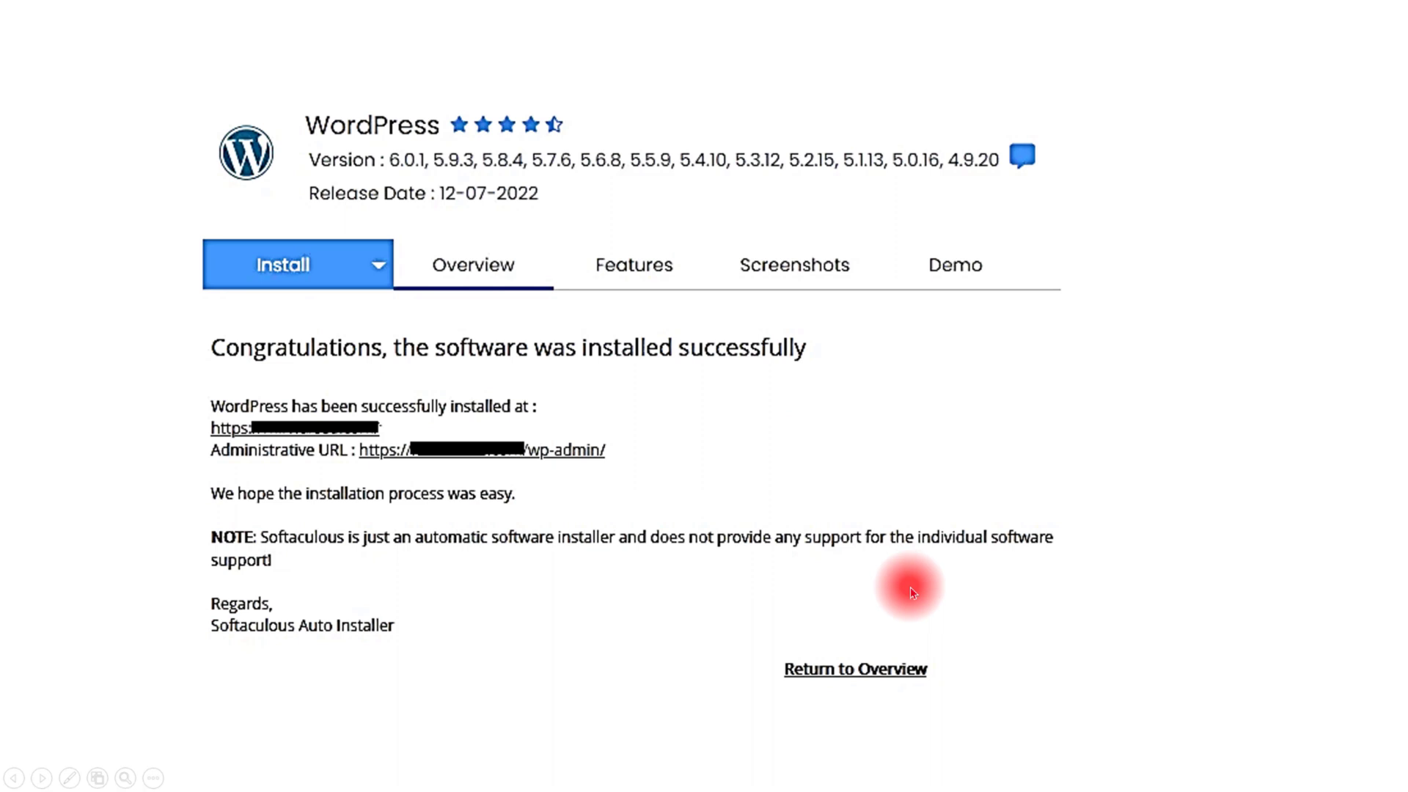
key(Right)
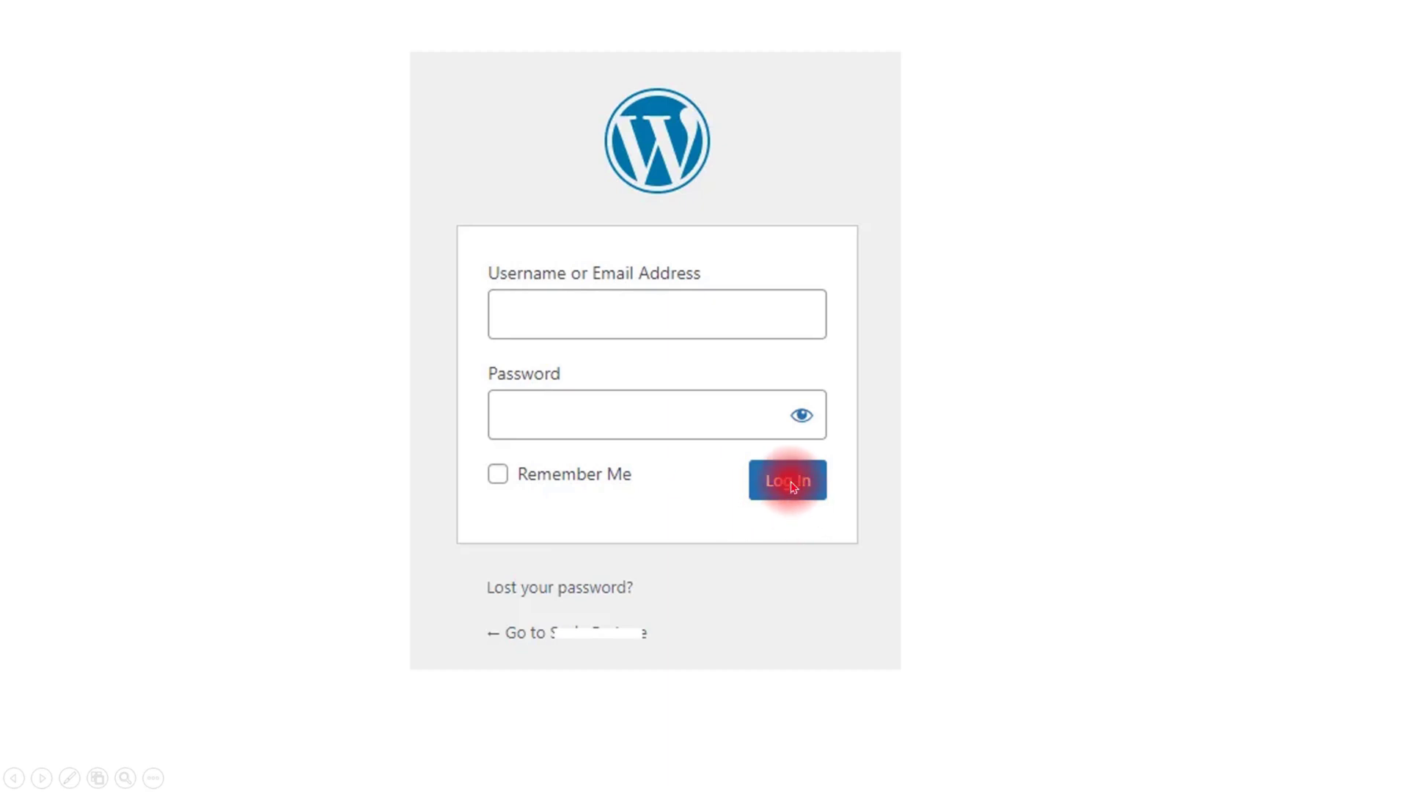
key(Right)
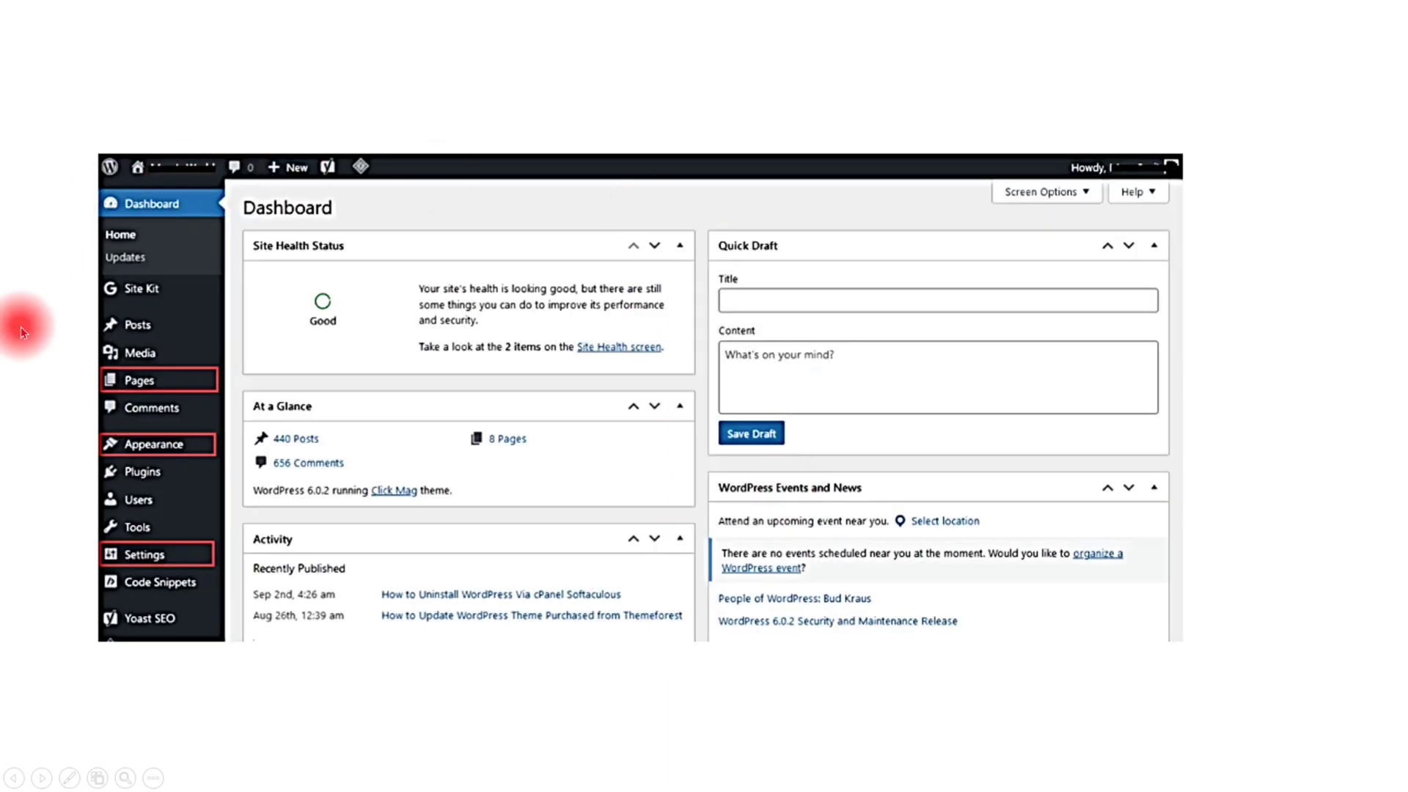